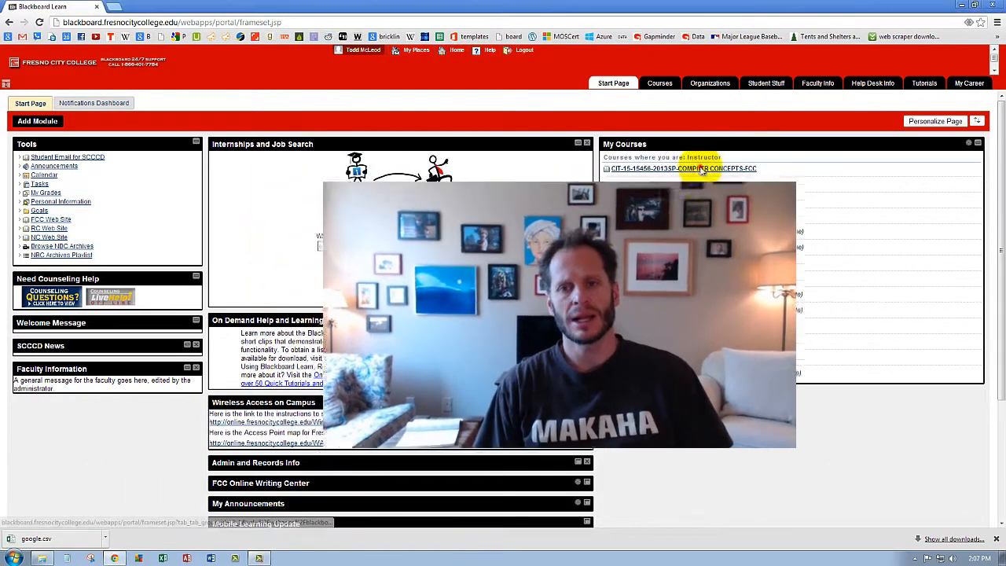
pyautogui.click(696, 165)
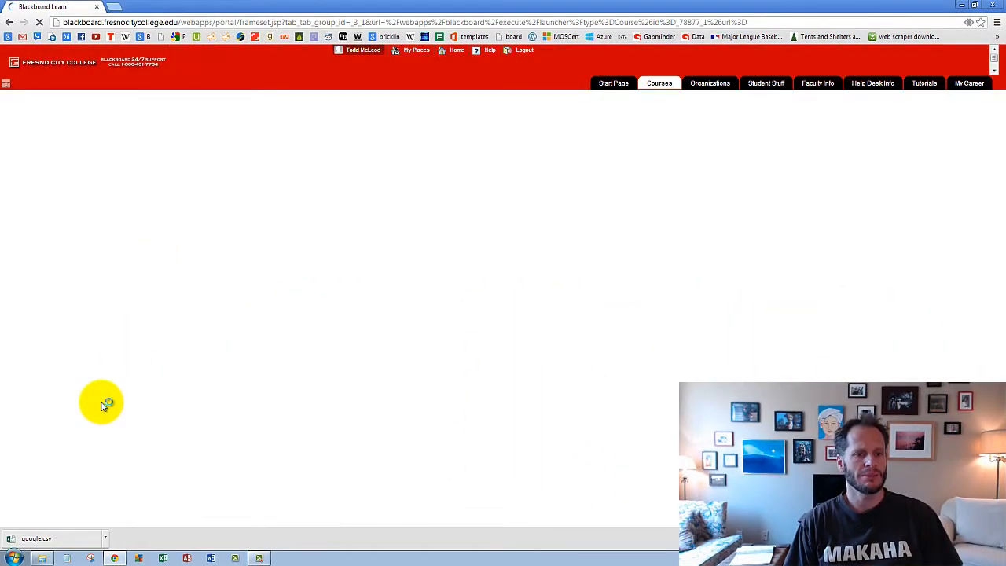
pyautogui.scroll(-1, 103, 407)
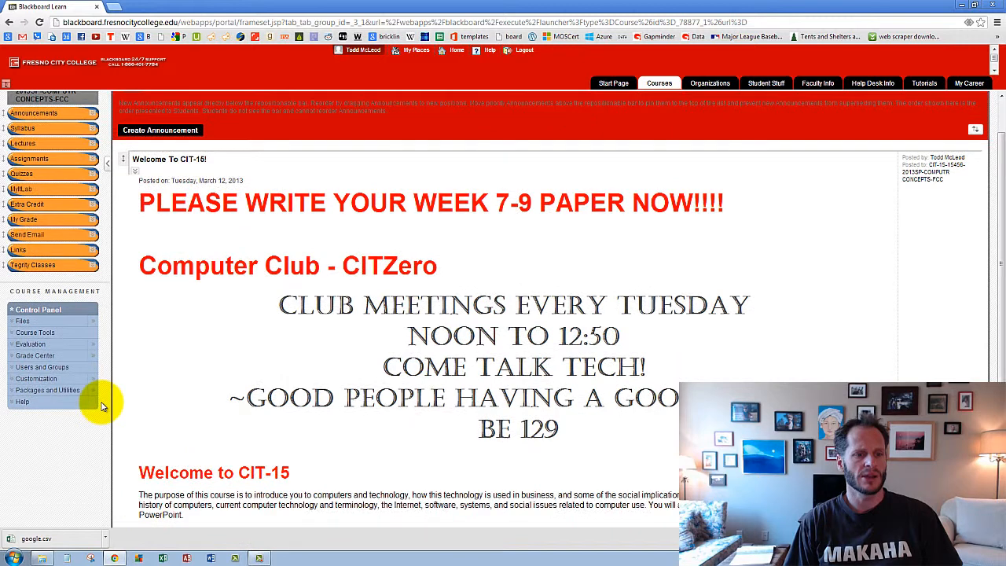
pyautogui.click(10, 358)
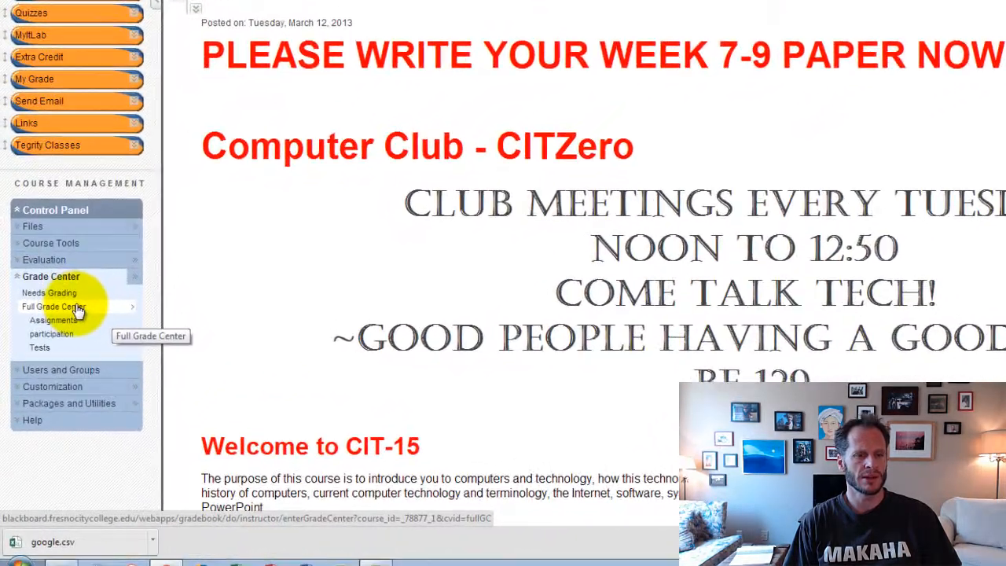
pyautogui.click(48, 376)
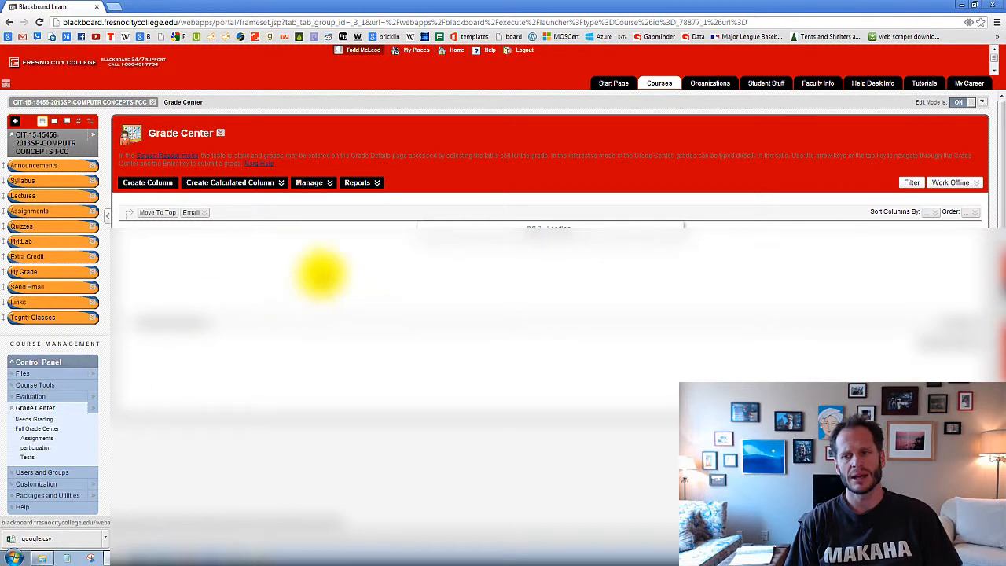
# Download the full Grade Center data to the computer for offline work as a comma-delimited file
pyautogui.click(979, 186)
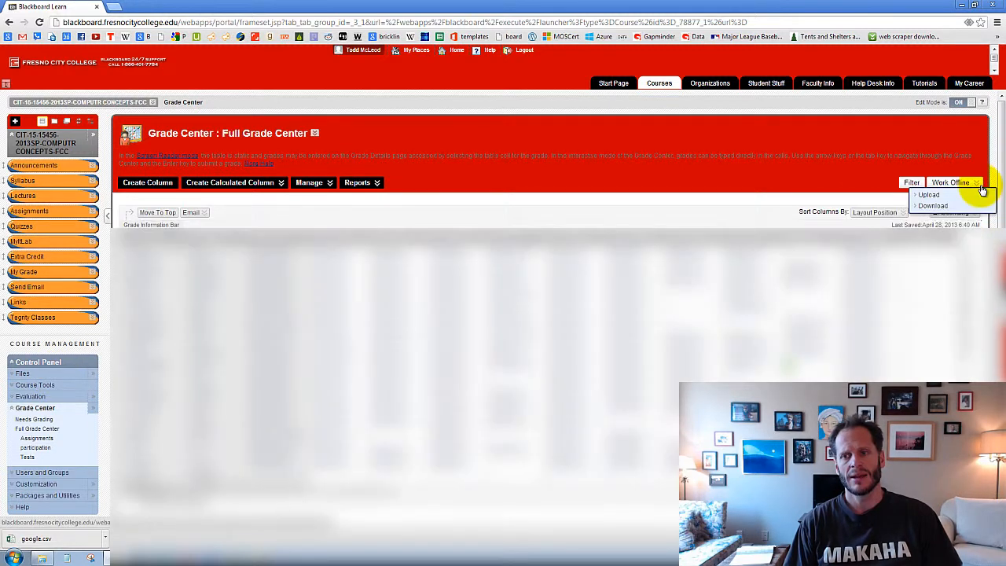
pyautogui.click(936, 207)
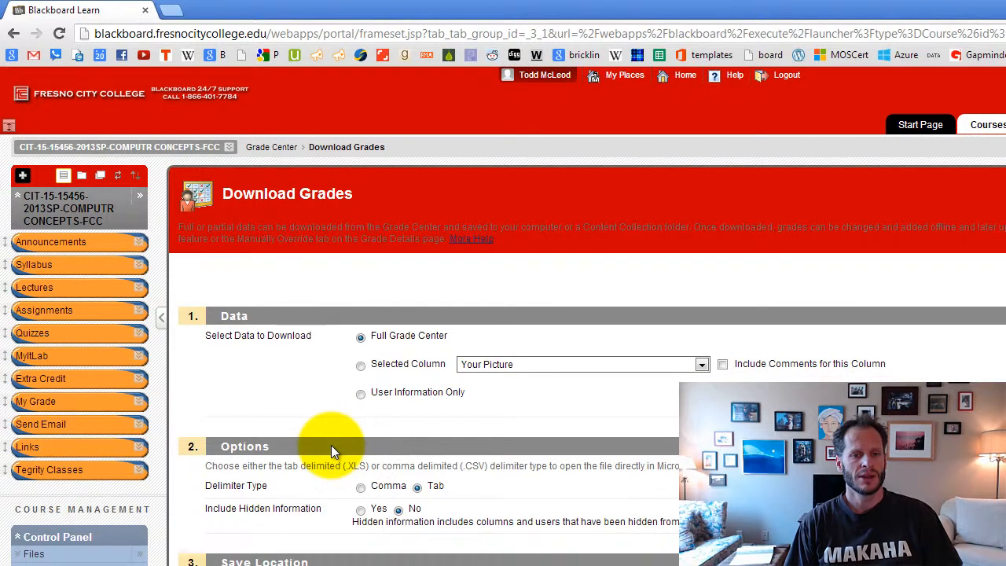
pyautogui.click(360, 487)
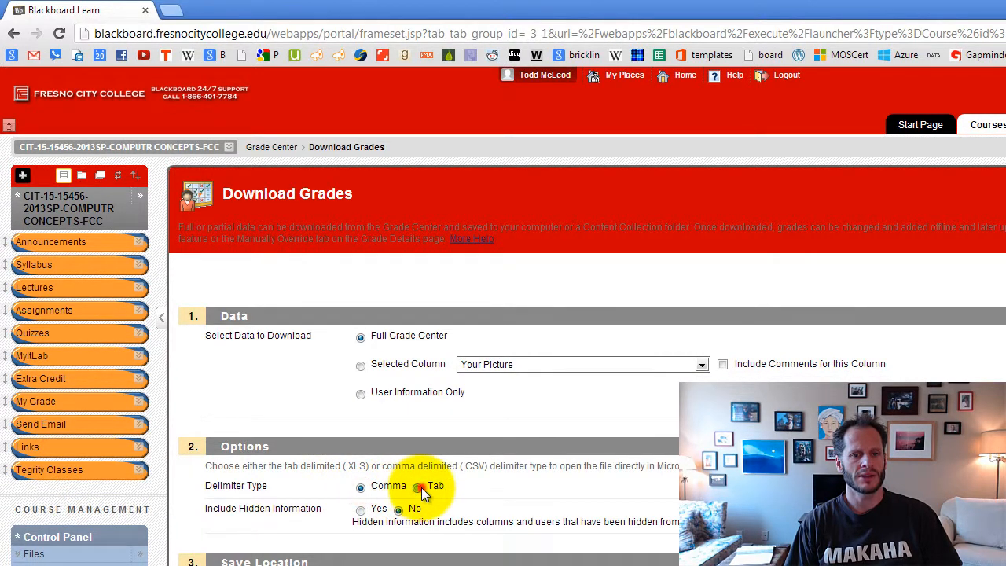
pyautogui.click(361, 488)
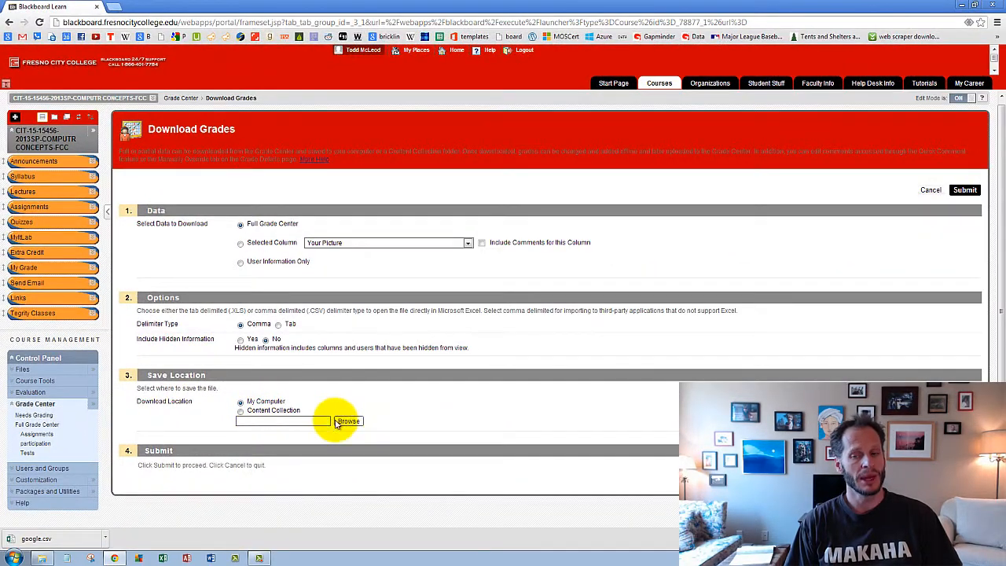
pyautogui.click(966, 478)
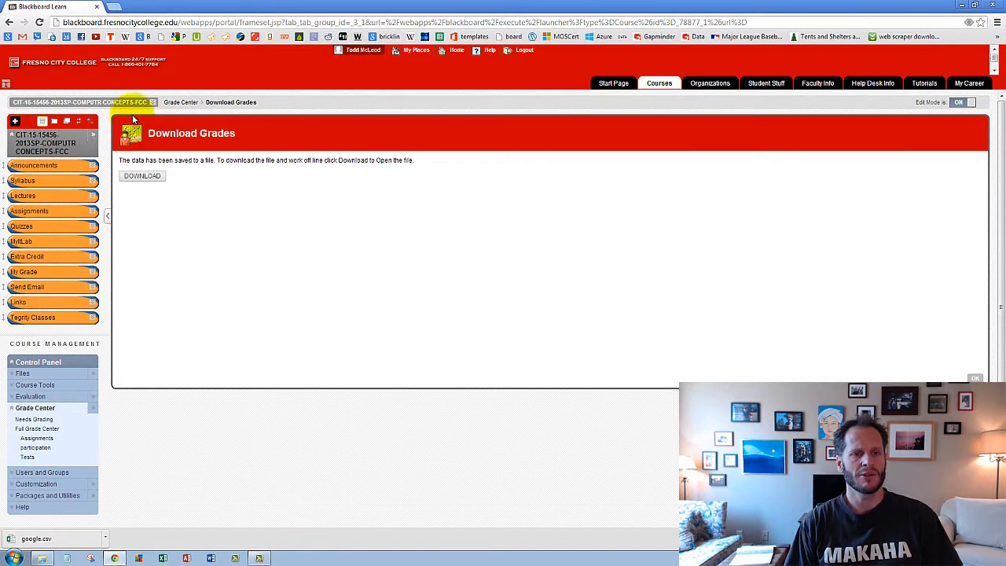
pyautogui.click(160, 179)
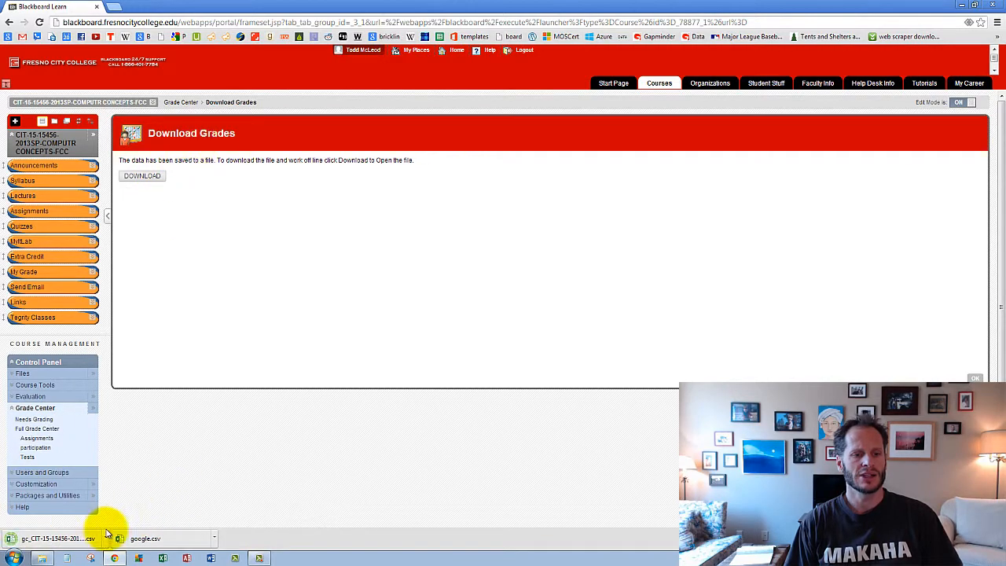
pyautogui.click(164, 559)
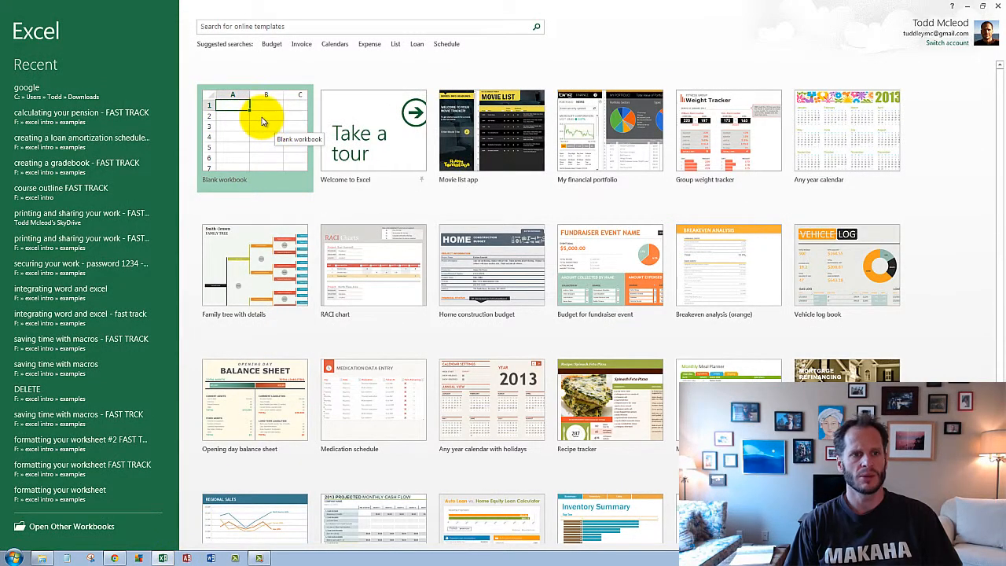
pyautogui.click(81, 535)
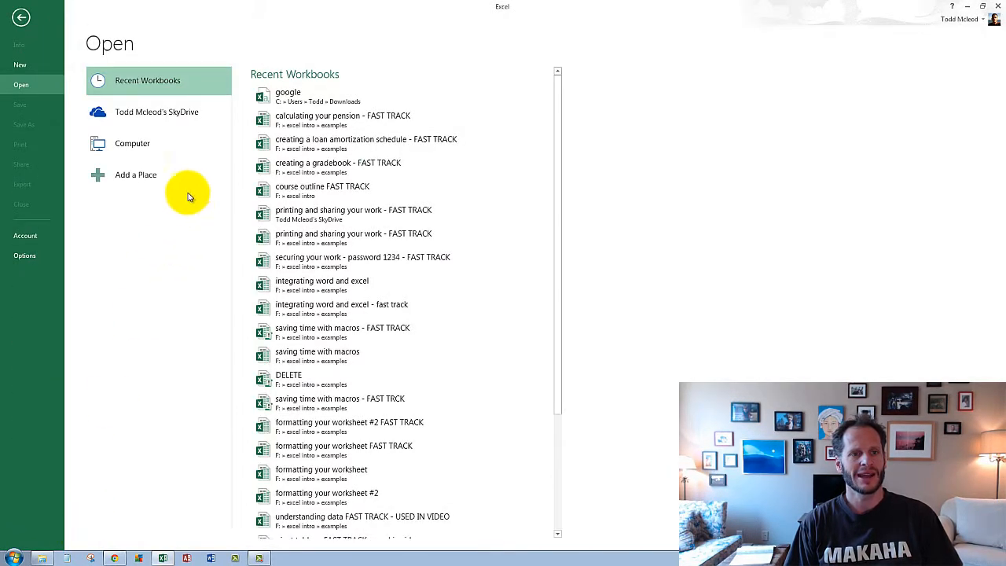
pyautogui.click(152, 150)
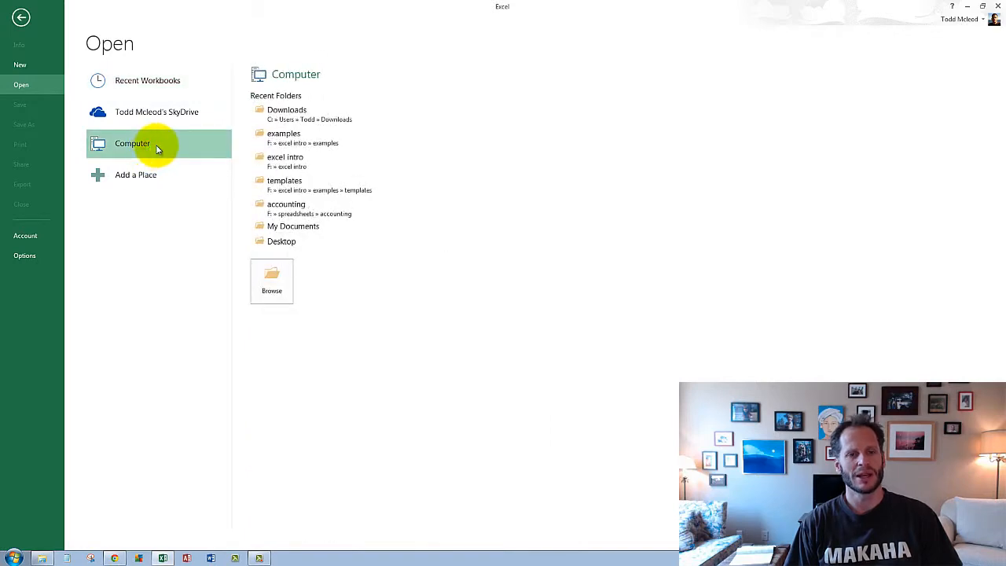
pyautogui.click(298, 117)
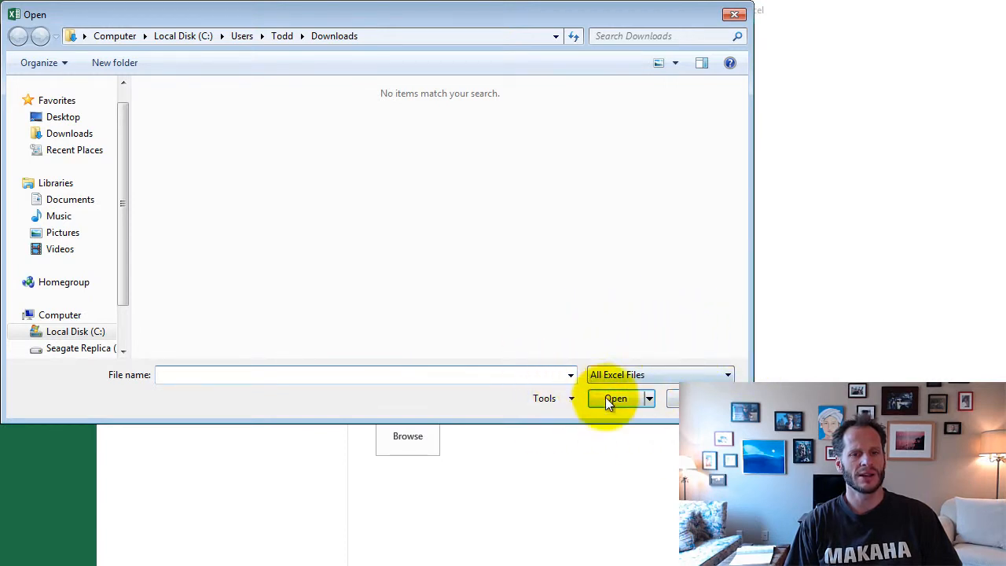
pyautogui.click(680, 376)
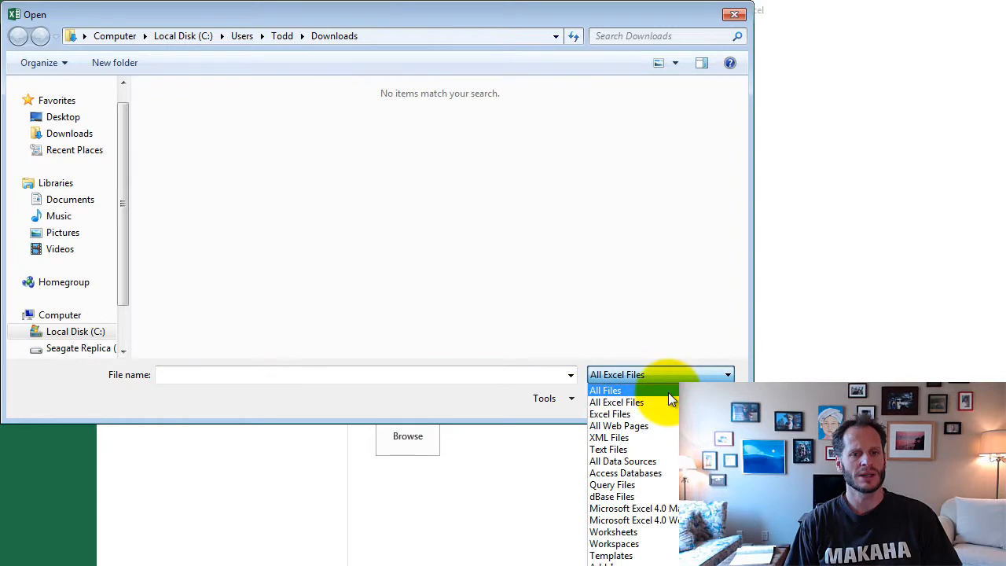
pyautogui.click(670, 393)
pyautogui.click(381, 135)
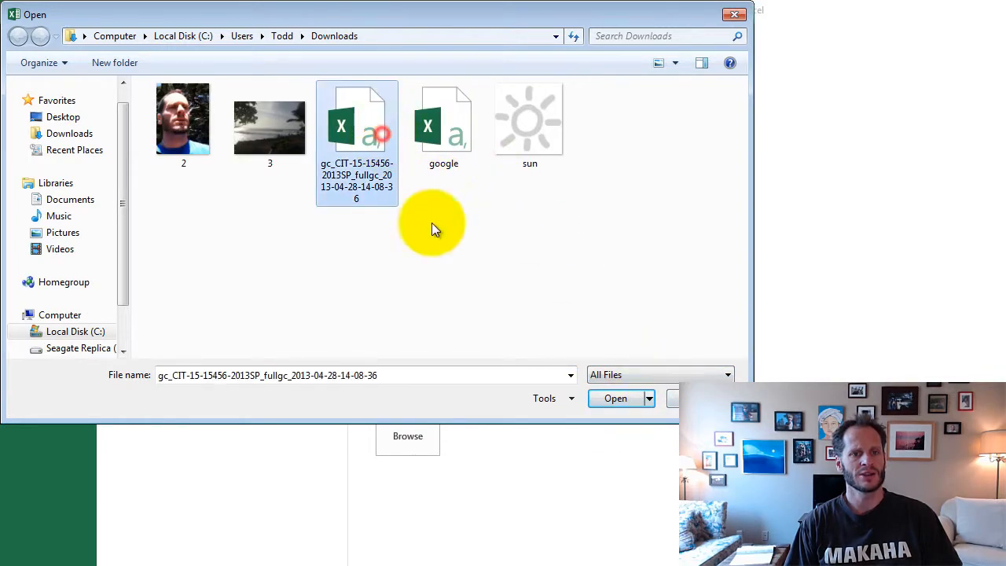
pyautogui.click(617, 399)
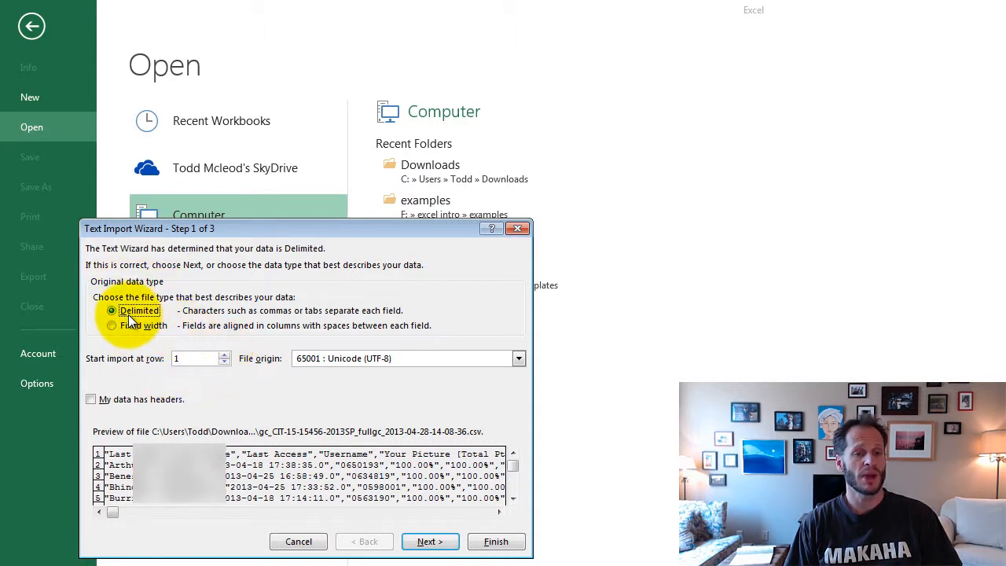
# Import the file as delimited text with comma as the only delimiter and the General column format
pyautogui.click(429, 542)
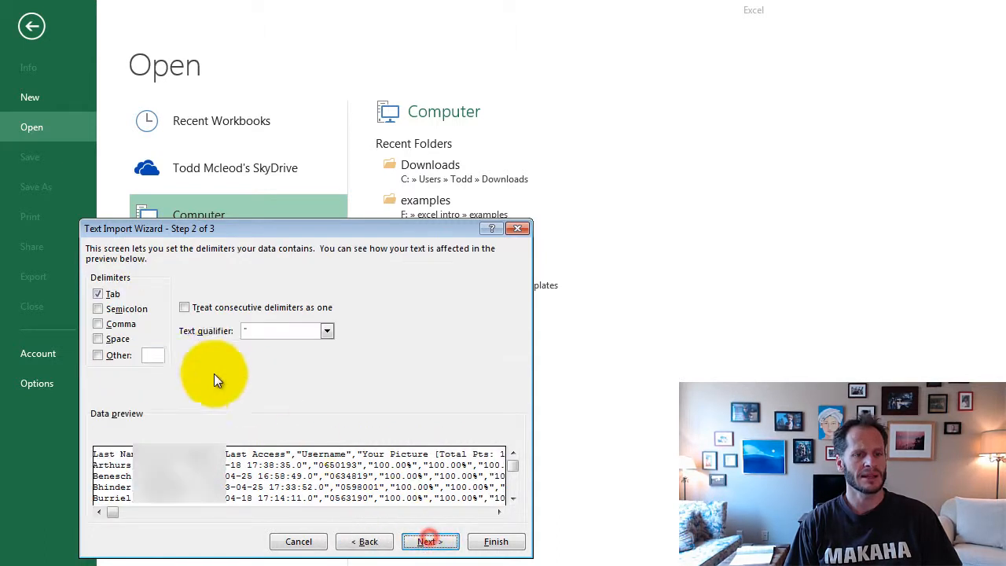
pyautogui.click(98, 324)
pyautogui.click(98, 294)
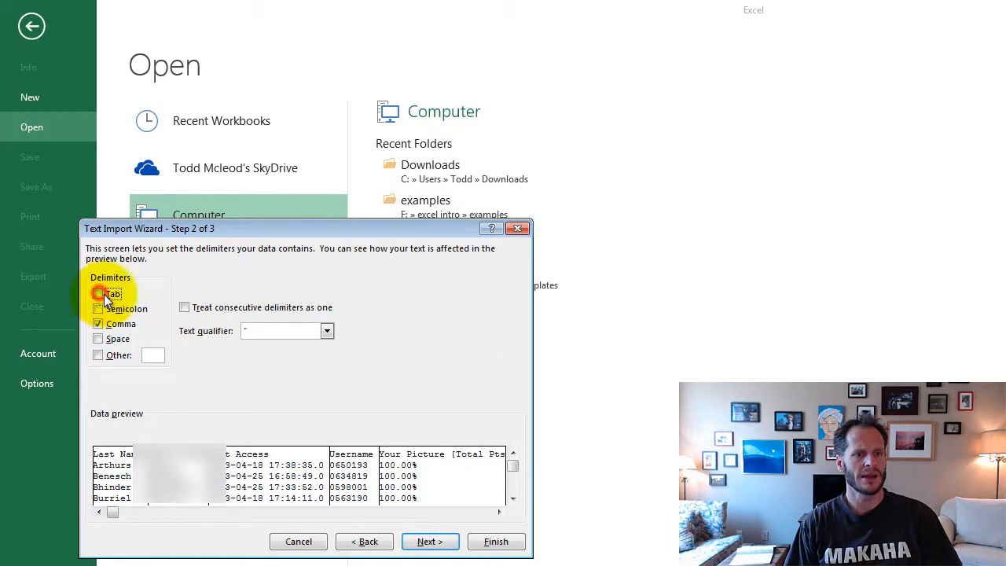
pyautogui.click(419, 548)
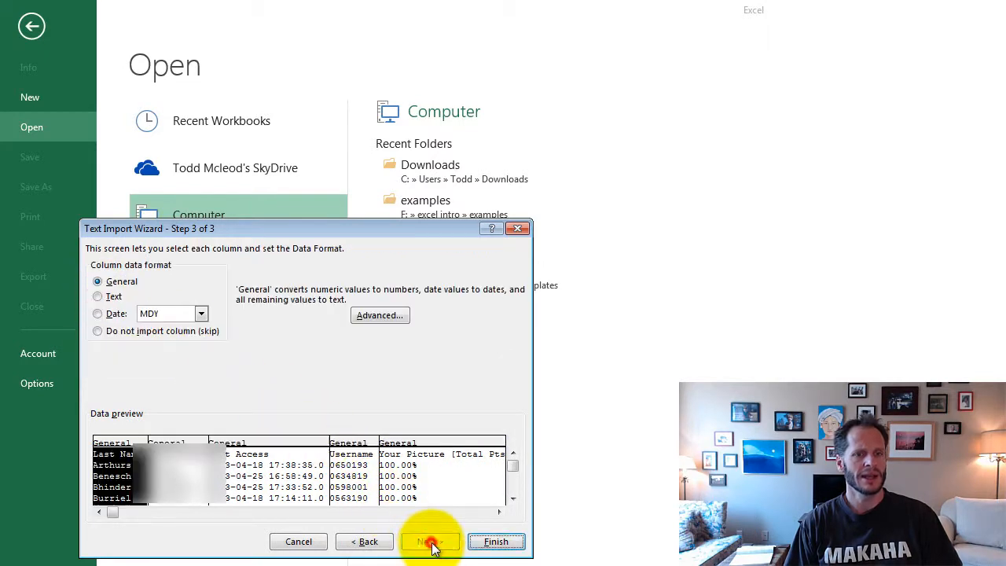
pyautogui.click(503, 541)
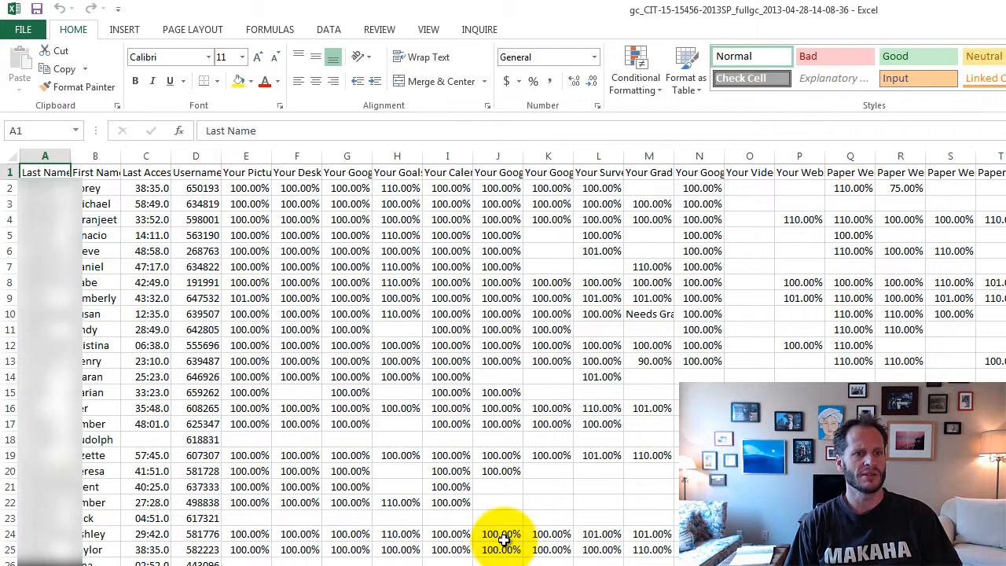
# Delete the Last Name column from the gradebook sheet
pyautogui.click(45, 155)
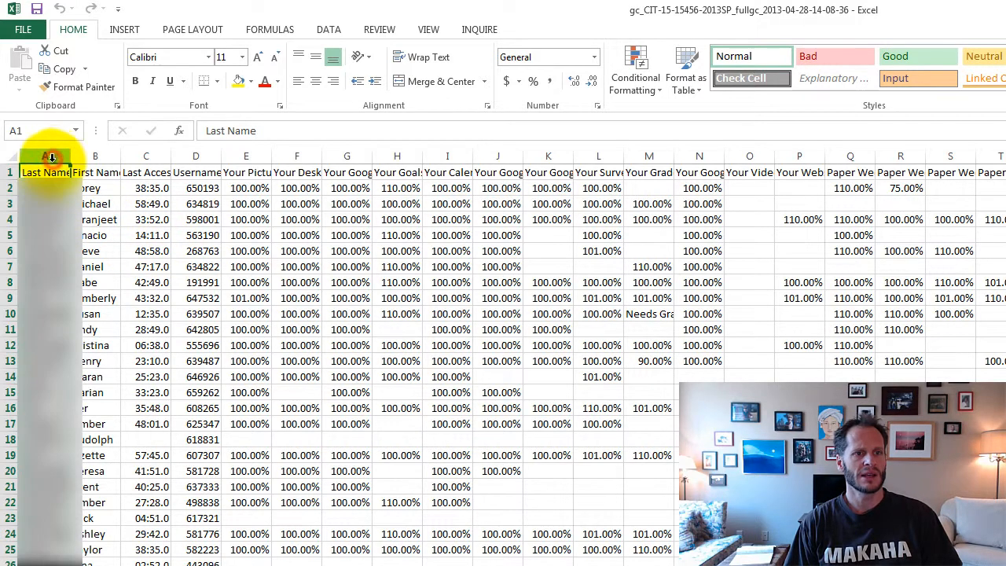
pyautogui.rightClick(51, 210)
pyautogui.click(133, 346)
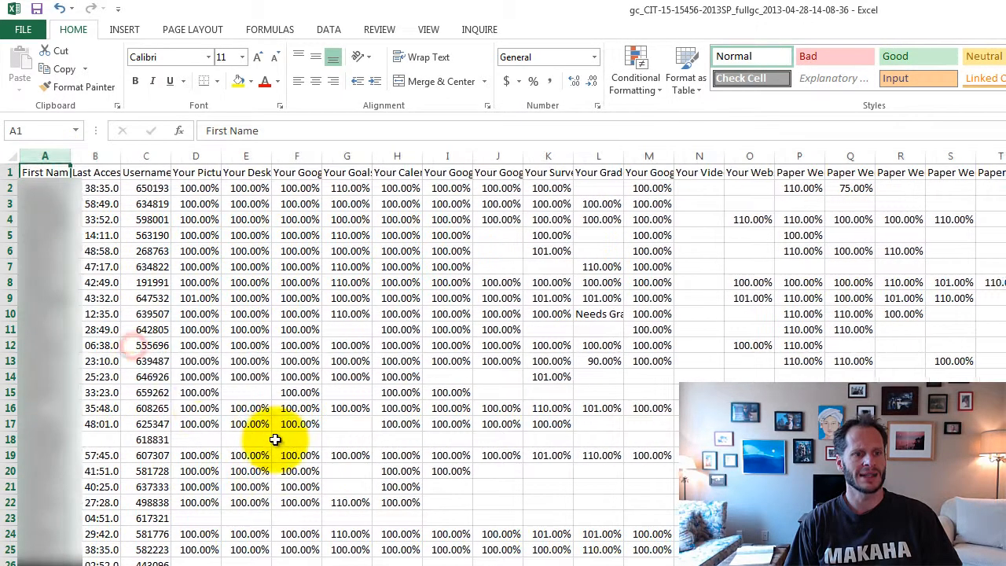
pyautogui.click(277, 439)
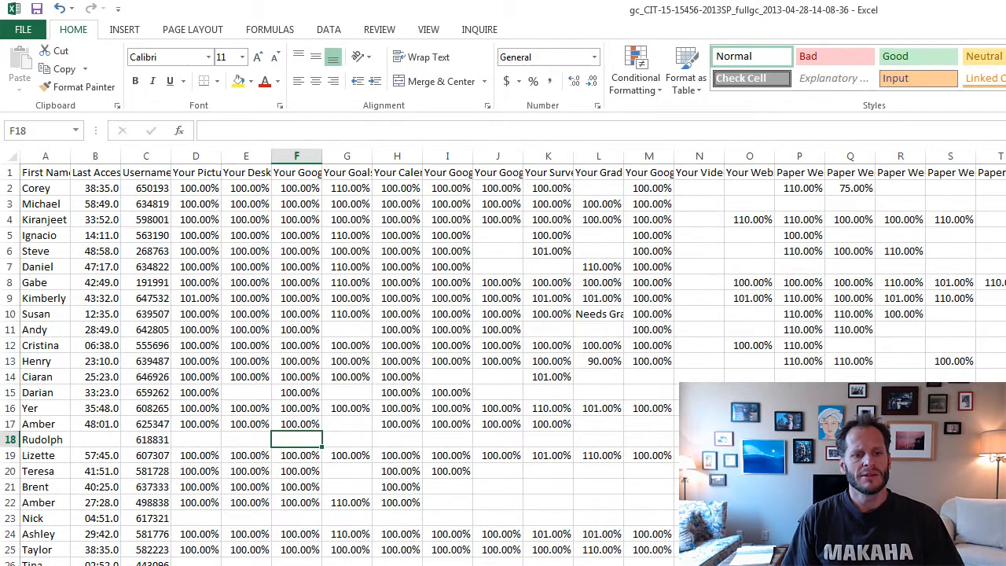
pyautogui.click(197, 565)
pyautogui.click(347, 565)
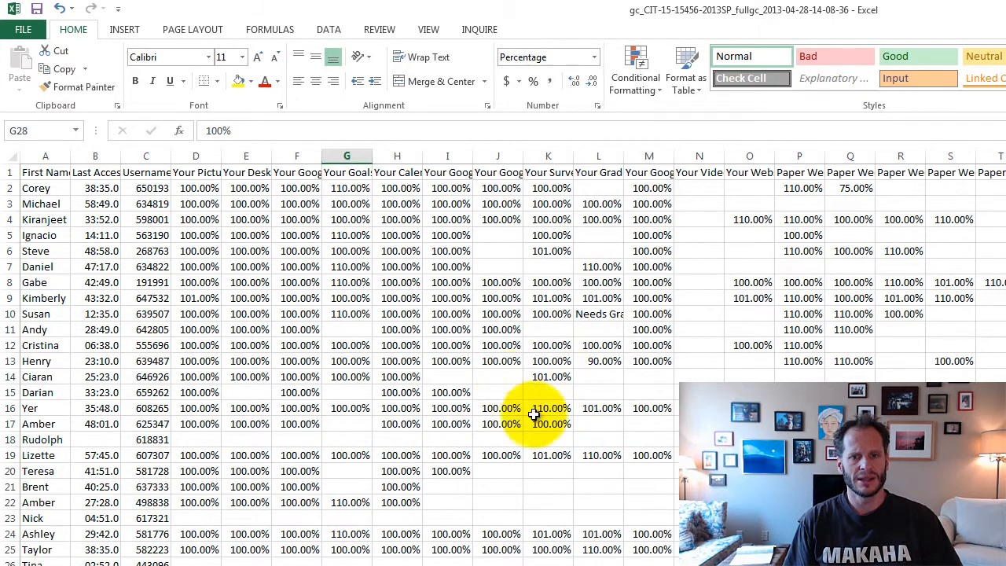
pyautogui.click(599, 315)
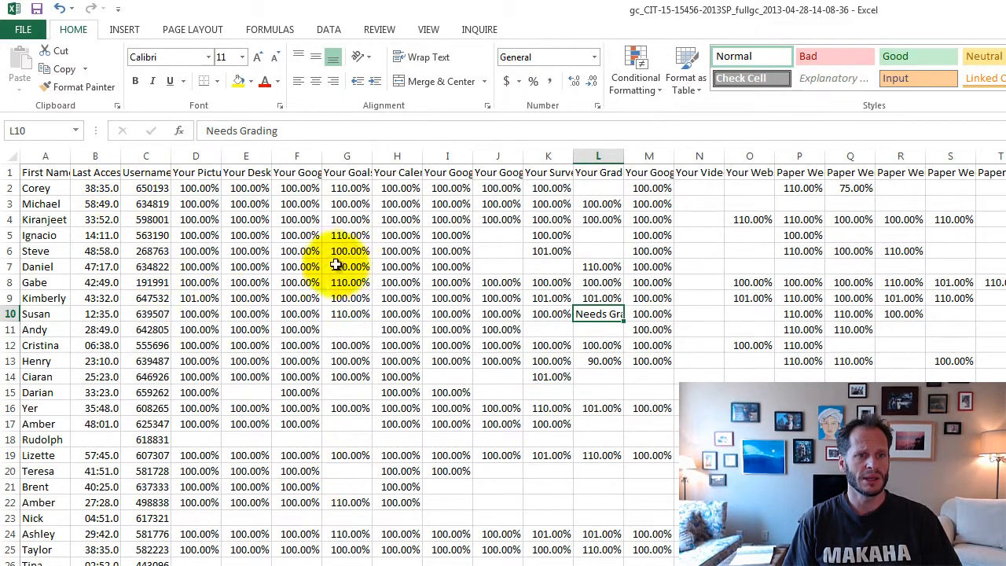
# Freeze the panes at cell D2 to lock the header row and columns A to C
pyautogui.click(200, 189)
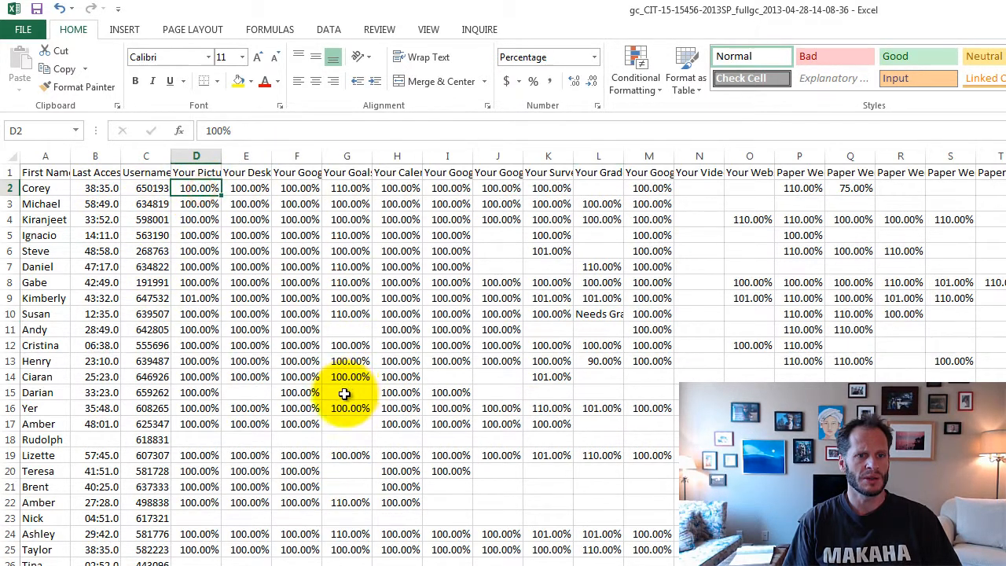
pyautogui.moveTo(158, 157); pyautogui.dragTo(11, 157)
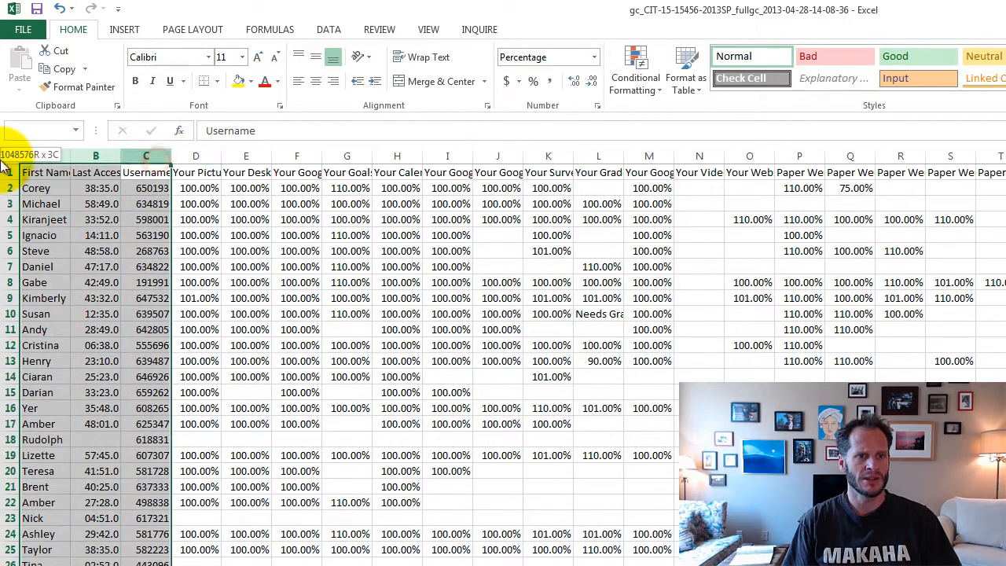
pyautogui.click(146, 188)
pyautogui.click(191, 188)
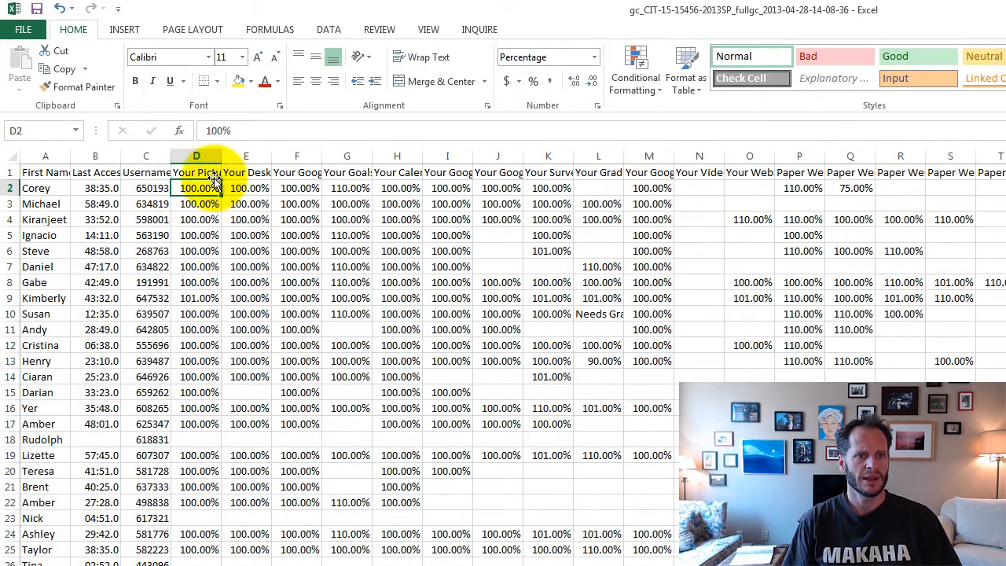
pyautogui.click(11, 172)
pyautogui.click(202, 189)
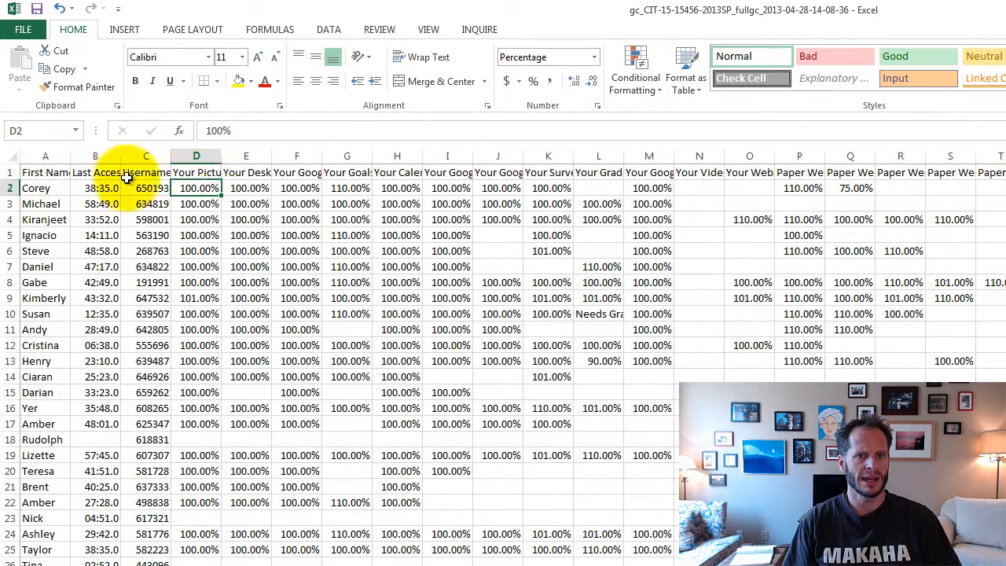
pyautogui.click(432, 30)
pyautogui.click(511, 82)
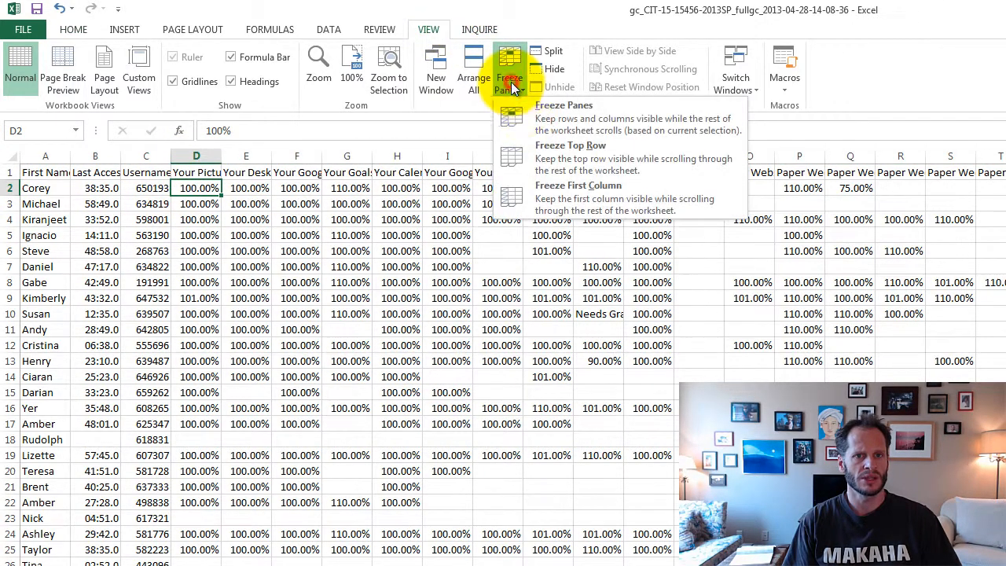
pyautogui.click(537, 131)
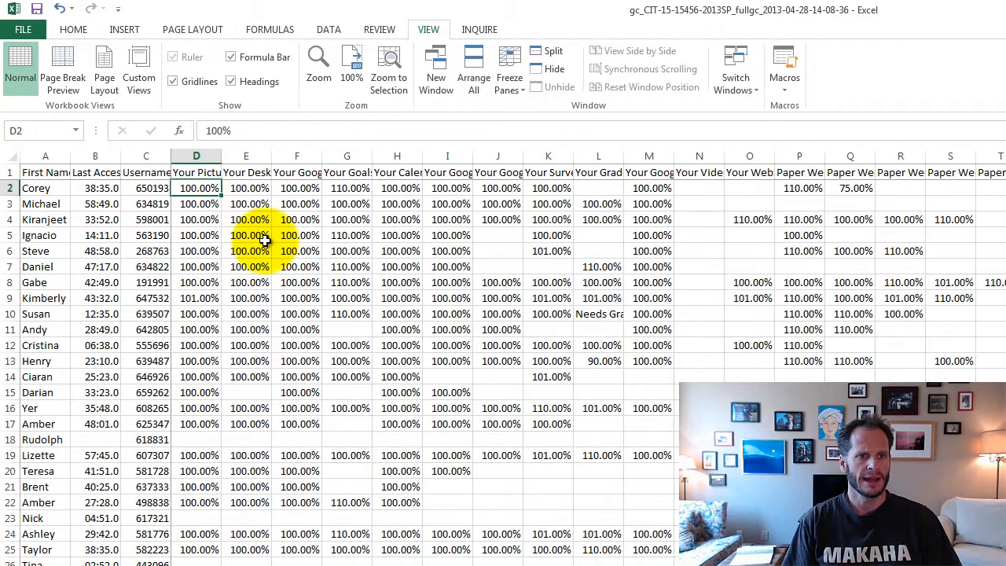
# Check how the frozen header row and first three columns behave when moving vertically and horizontally through the grades
pyautogui.scroll(-4, 264, 236)
pyautogui.scroll(4, 268, 244)
pyautogui.scroll(-2, 276, 258)
pyautogui.scroll(2, 348, 337)
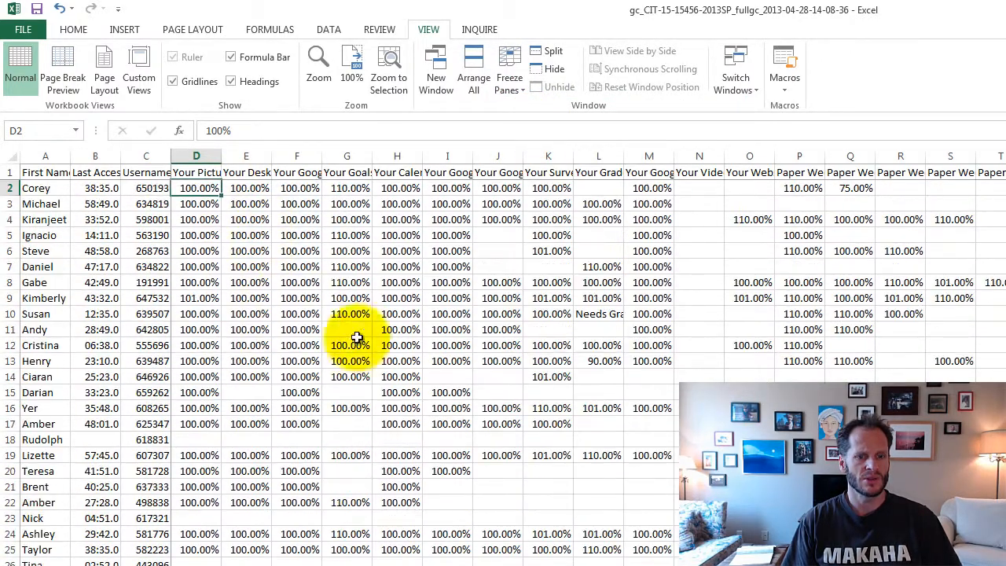
pyautogui.hscroll(2, 586, 357)
pyautogui.hscroll(-2, 587, 357)
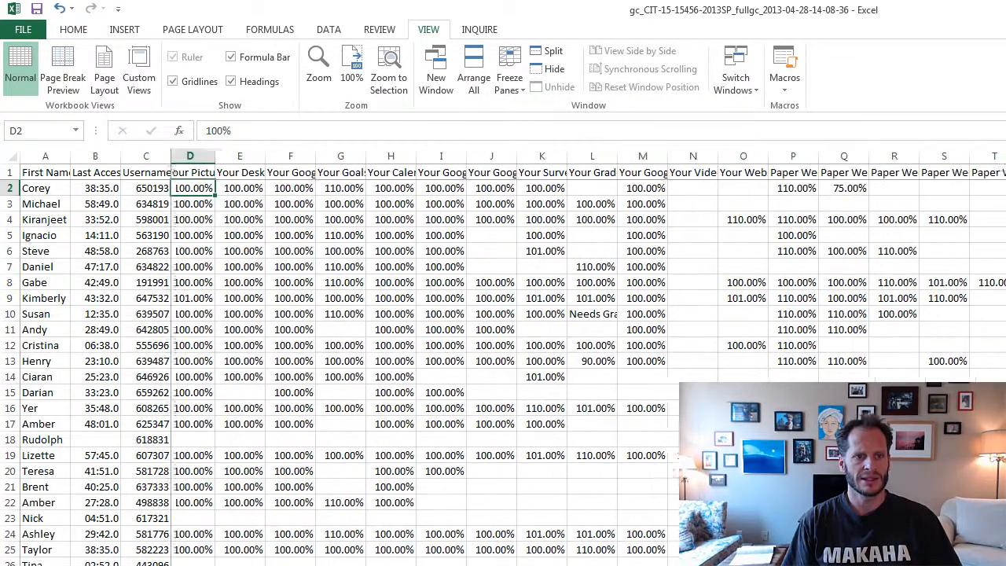
pyautogui.scroll(-3, 587, 357)
pyautogui.scroll(3, 353, 354)
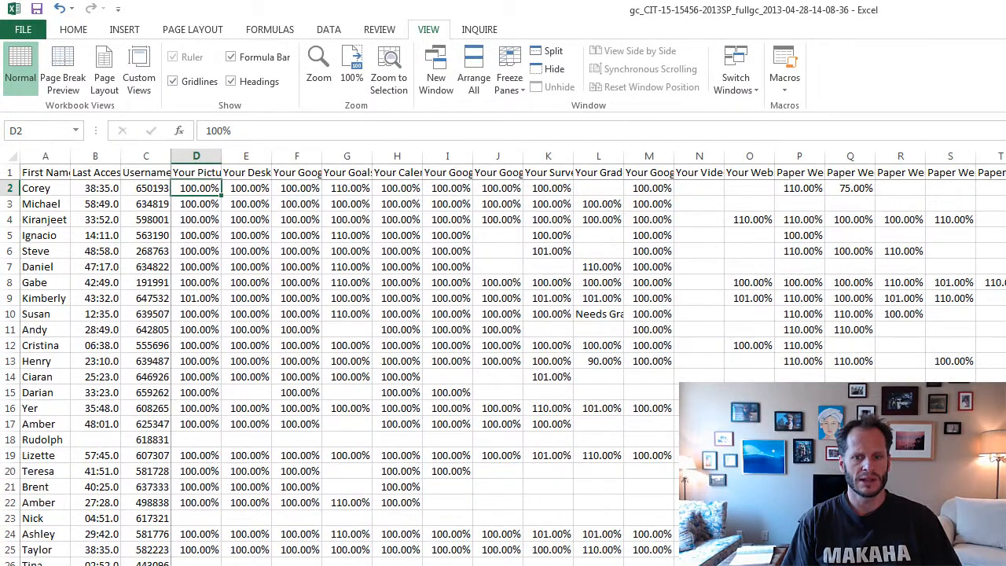
pyautogui.hscroll(2, 647, 506)
pyautogui.hscroll(-2, 647, 506)
pyautogui.click(434, 276)
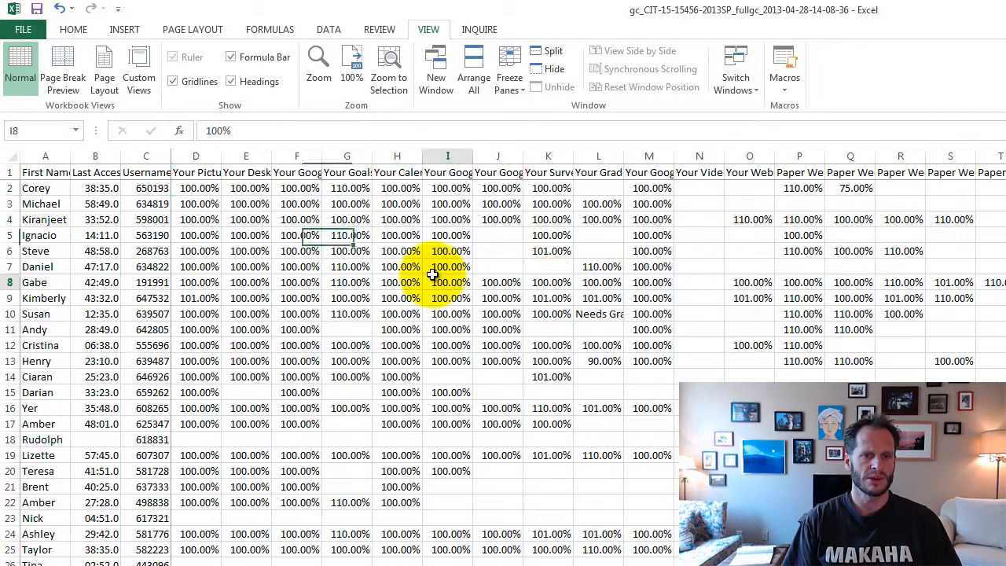
# Format the grade cells D2 through CM35 as Percentage with 2 decimal places
pyautogui.moveTo(202, 188); pyautogui.dragTo(606, 469)
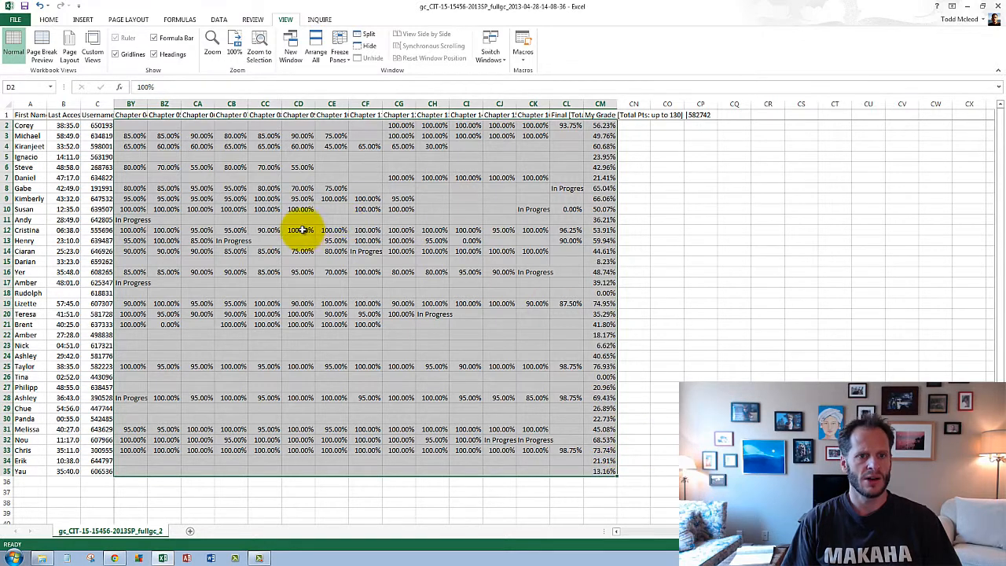
pyautogui.rightClick(304, 230)
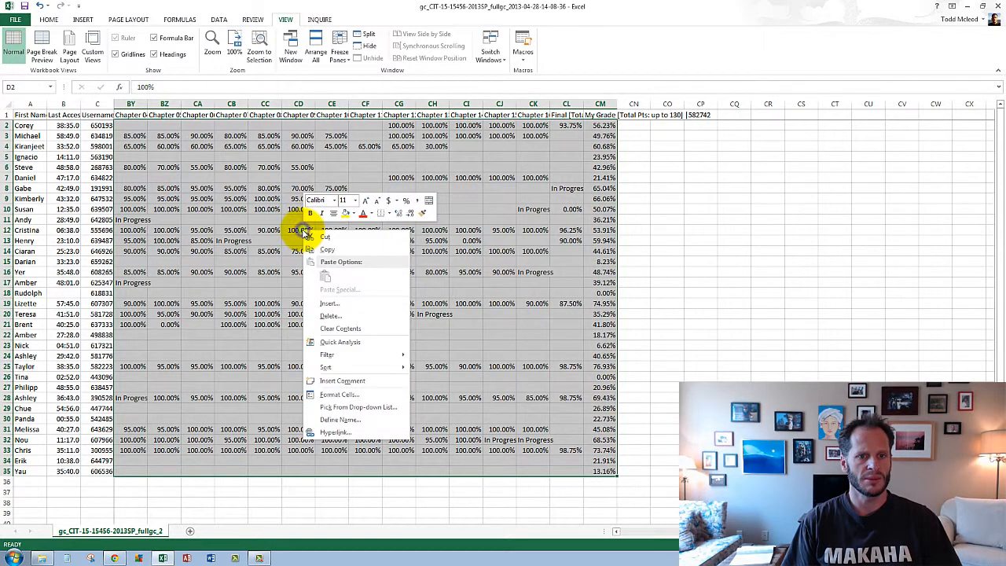
pyautogui.click(354, 395)
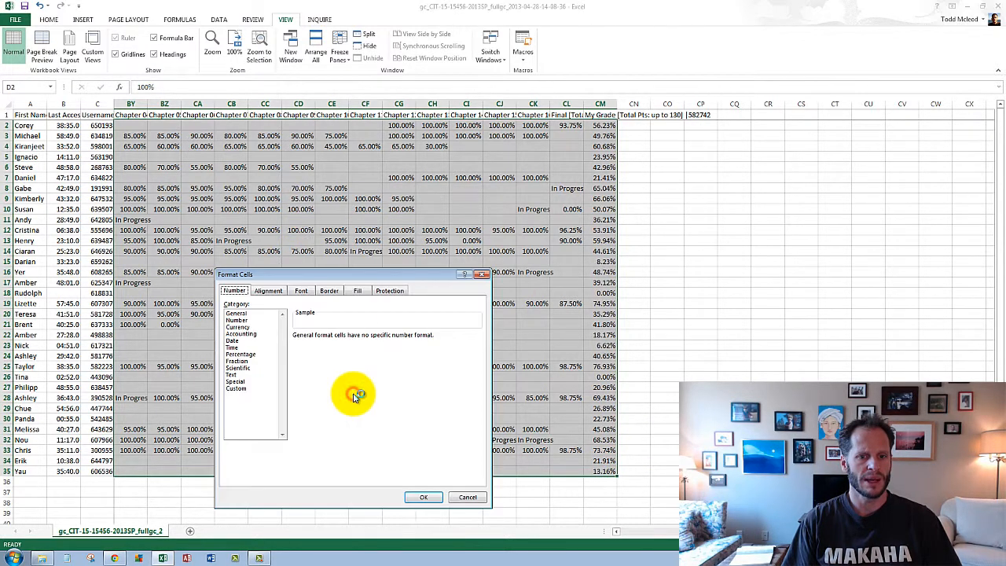
pyautogui.click(254, 354)
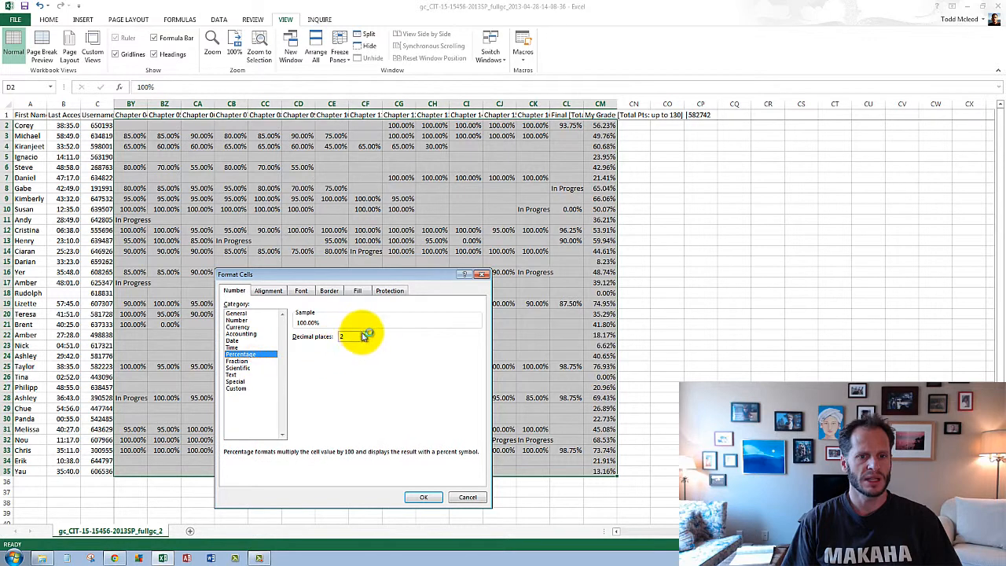
pyautogui.click(421, 496)
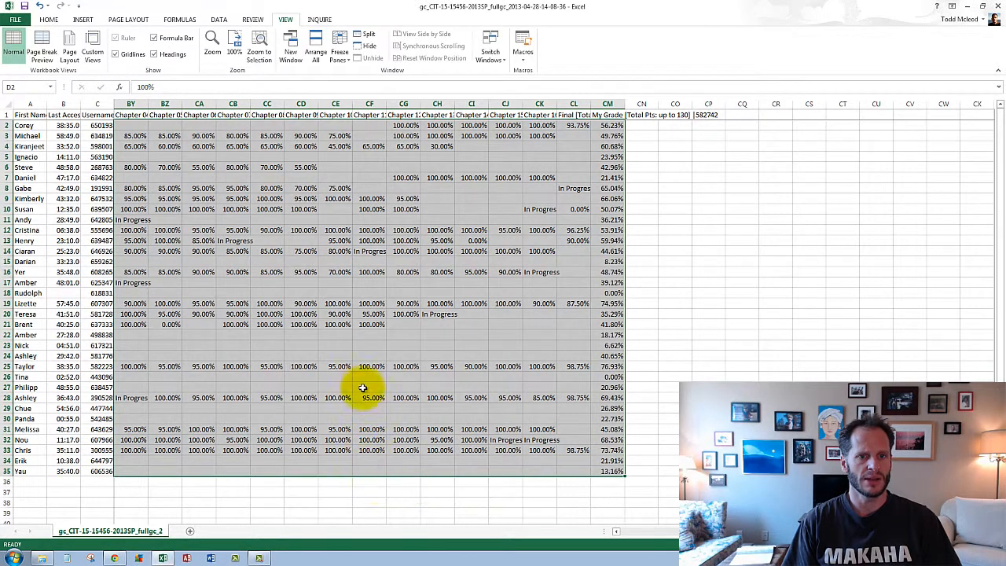
pyautogui.click(278, 286)
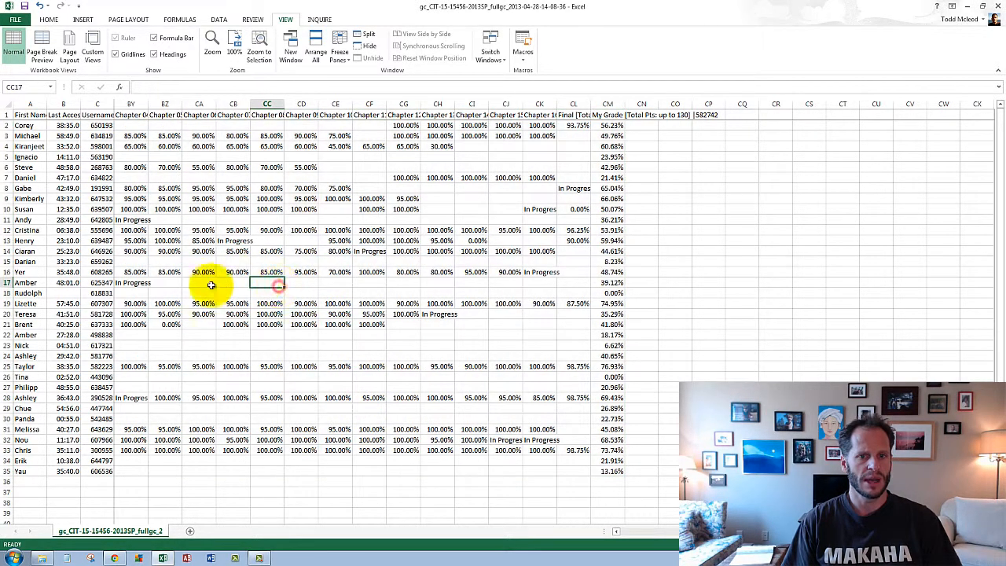
pyautogui.click(171, 281)
pyautogui.click(207, 281)
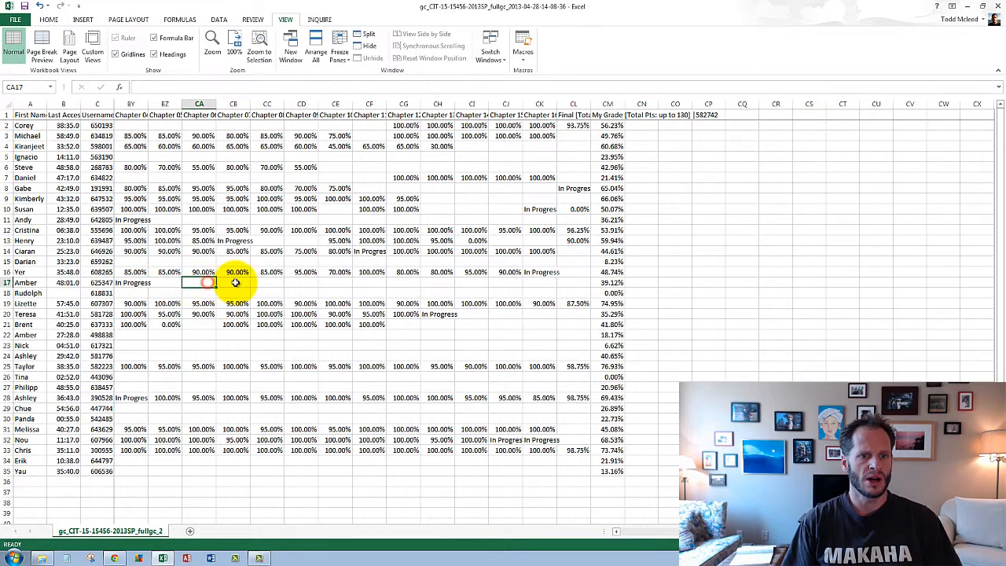
pyautogui.click(240, 282)
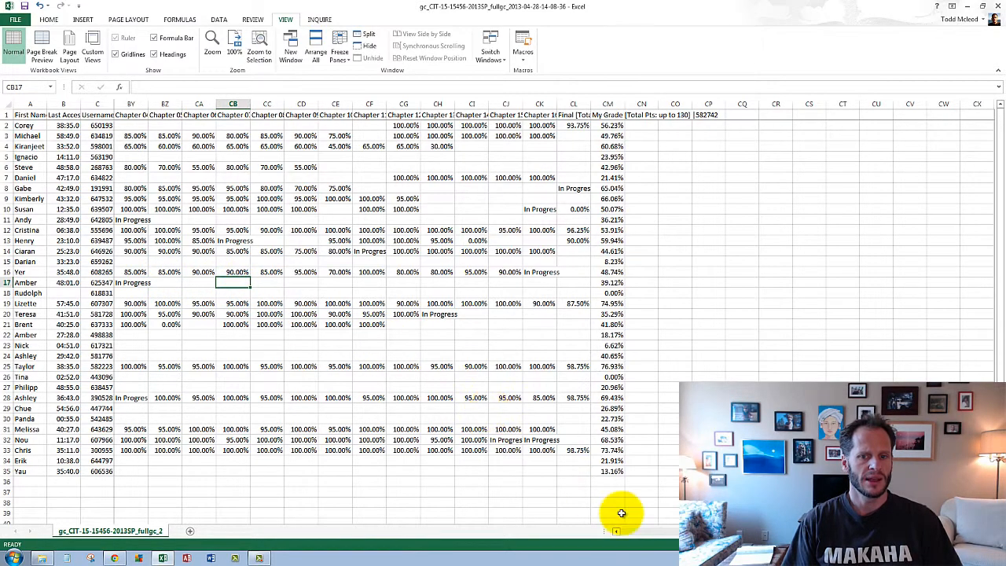
# Replace all blank cells in the grade range D2:CM35 with 0
pyautogui.moveTo(611, 471); pyautogui.dragTo(118, 126)
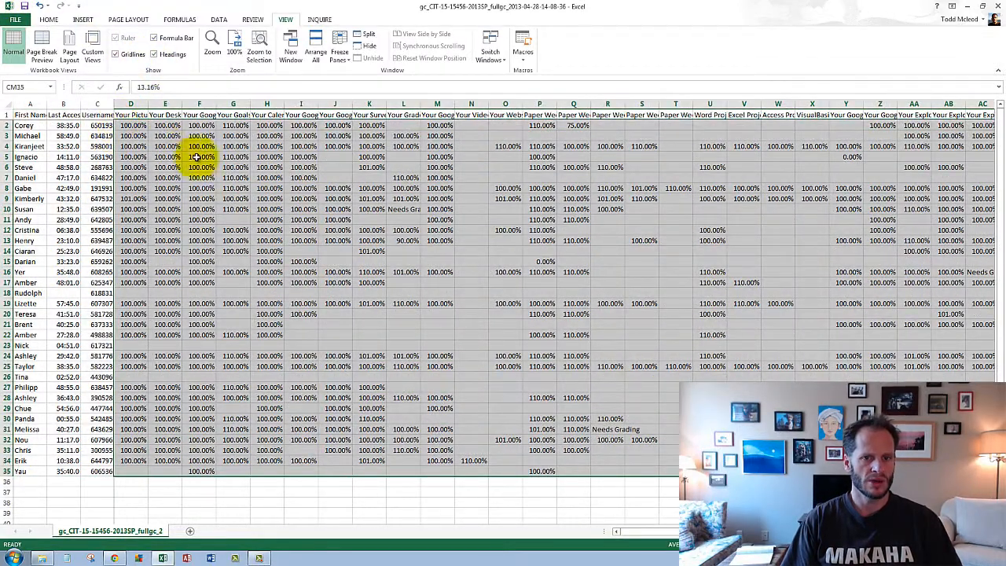
pyautogui.hotkey('ctrl', 'f')
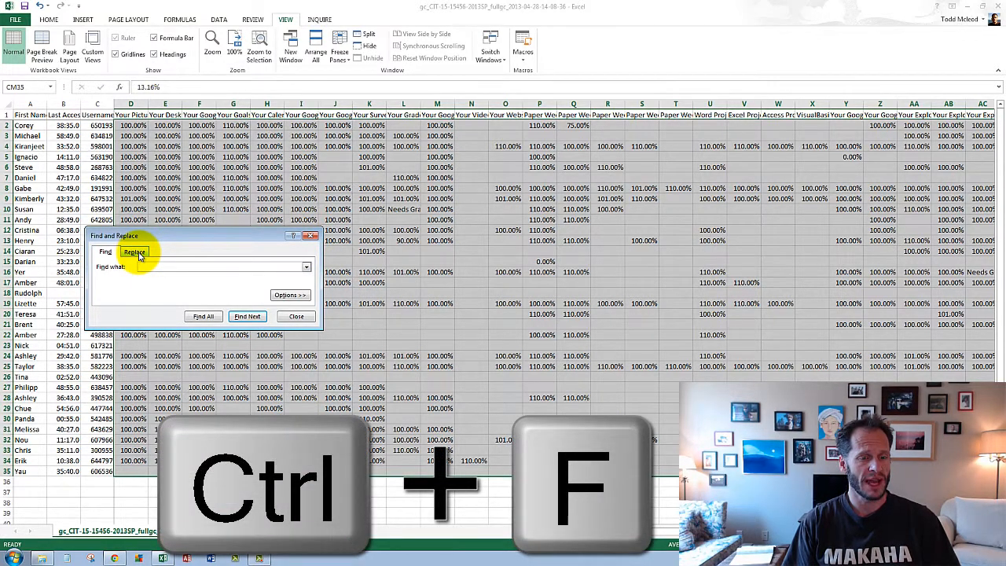
pyautogui.click(136, 253)
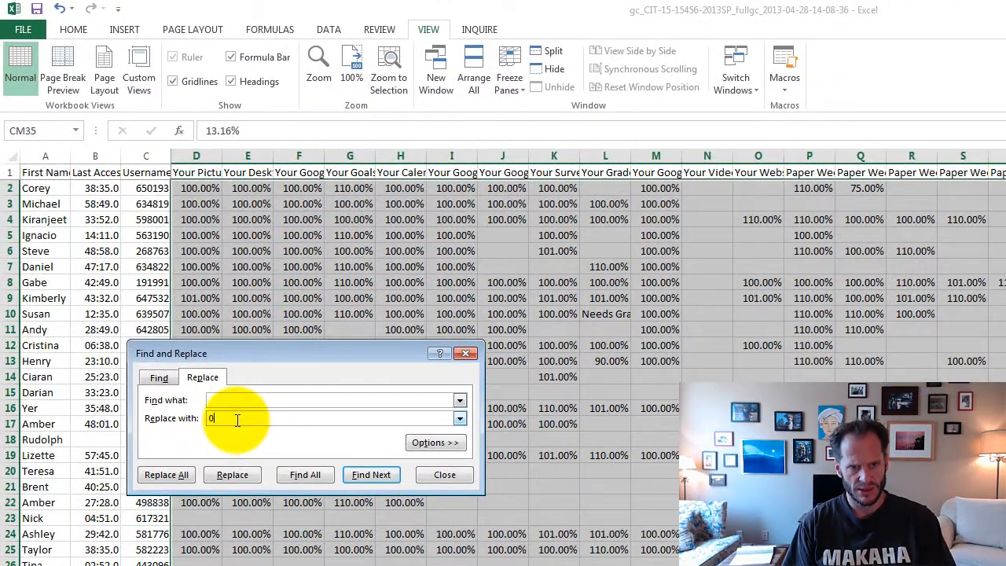
pyautogui.click(237, 420)
pyautogui.write('0')
pyautogui.click(187, 476)
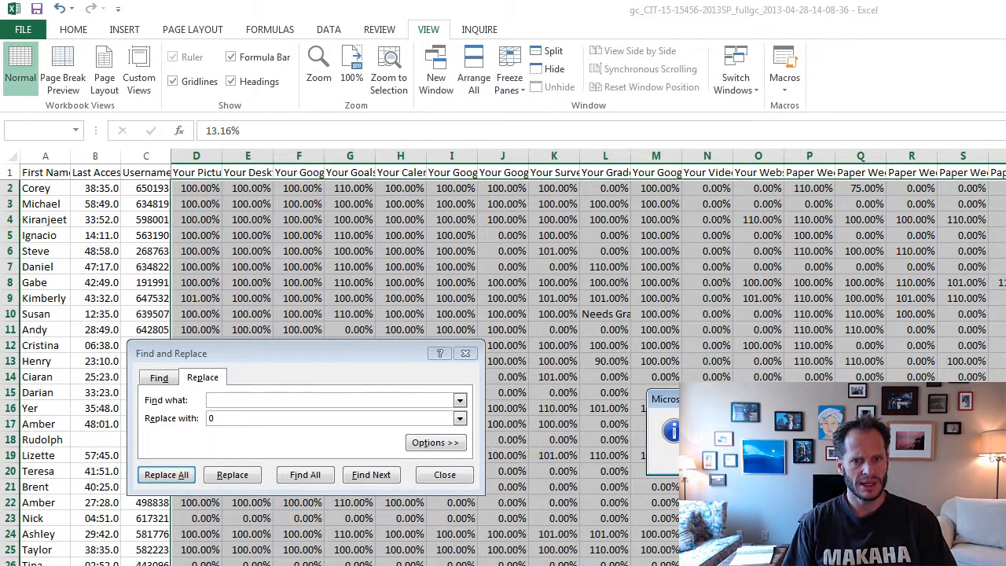
pyautogui.press('Return')
# Replace every "Needs Grading" entry in the selected grades with 0 and close Find and Replace
pyautogui.click(267, 400)
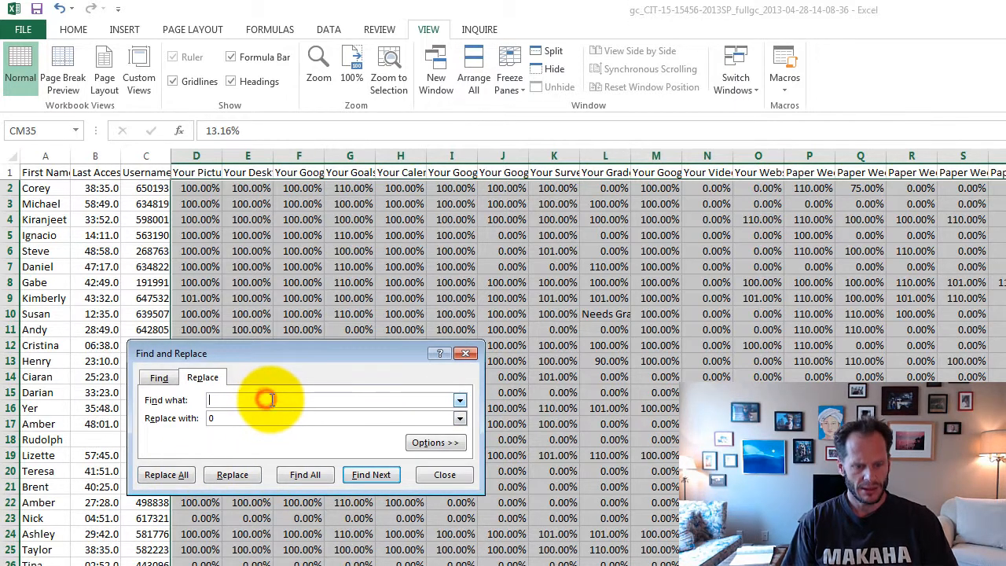
pyautogui.write('Needs Grading')
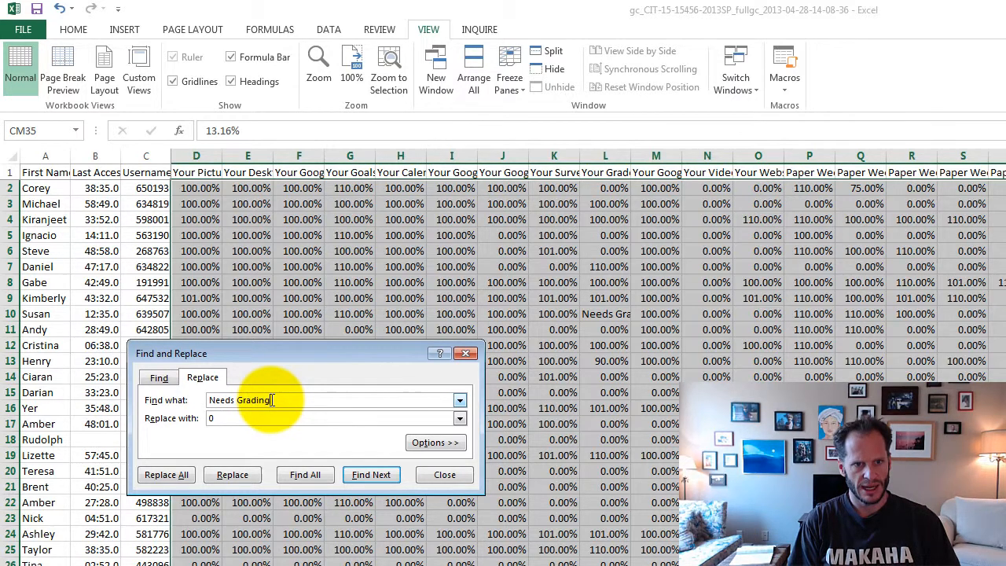
pyautogui.click(167, 474)
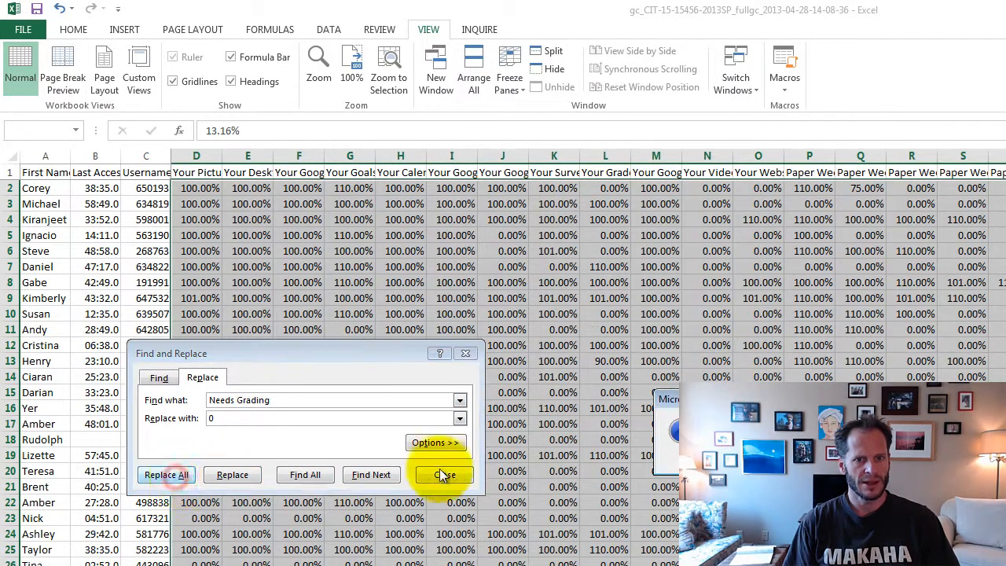
pyautogui.press('Return')
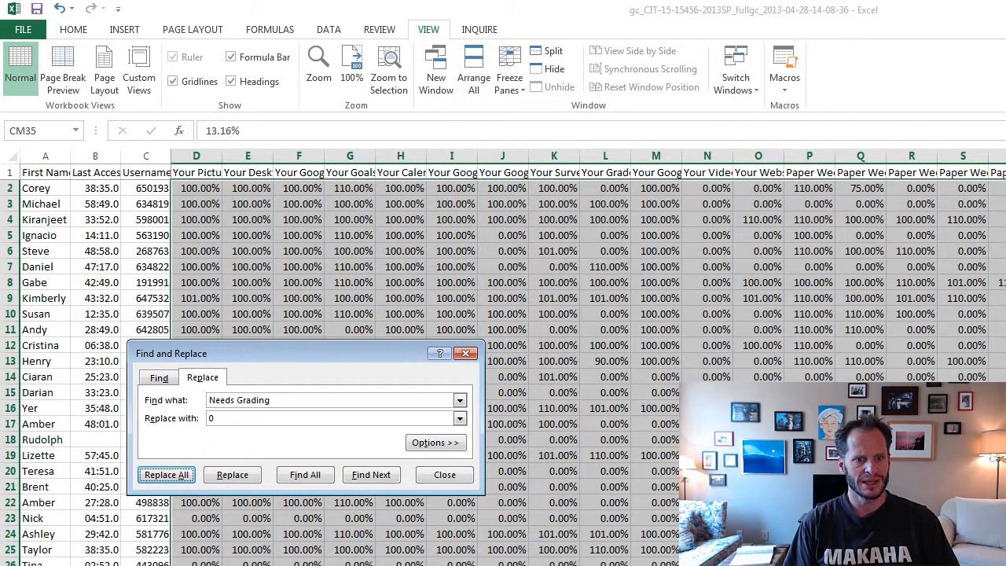
pyautogui.click(435, 475)
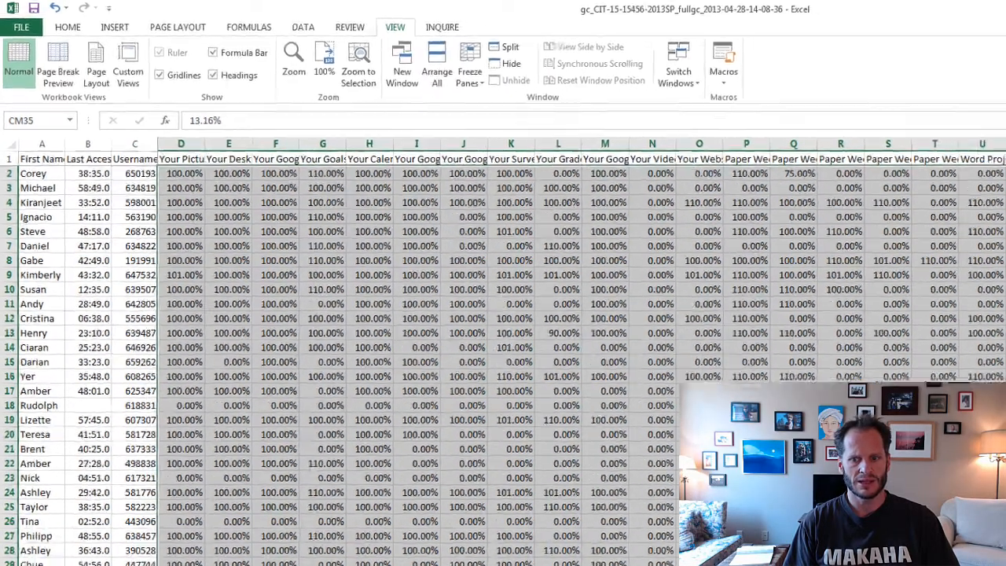
# Replace every "In Progress" entry in the selected grades with 0 and close Find and Replace
pyautogui.hscroll(10, 551, 315)
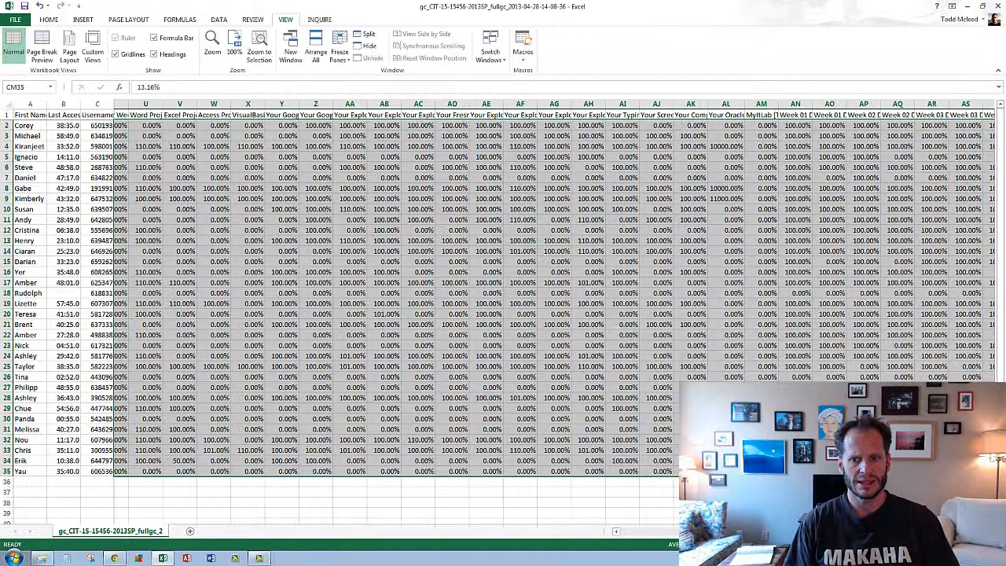
pyautogui.hscroll(5, 550, 315)
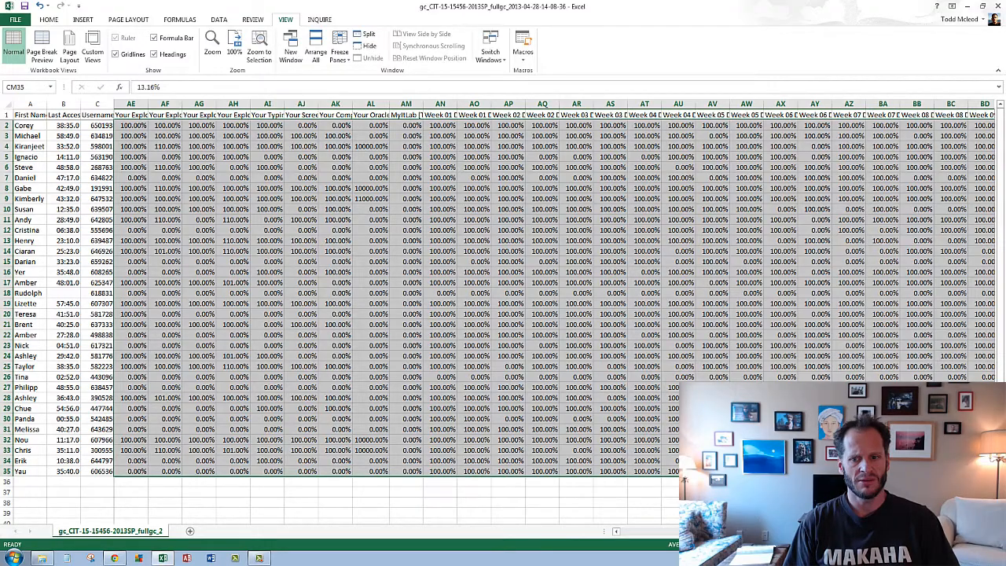
pyautogui.hscroll(6, 550, 307)
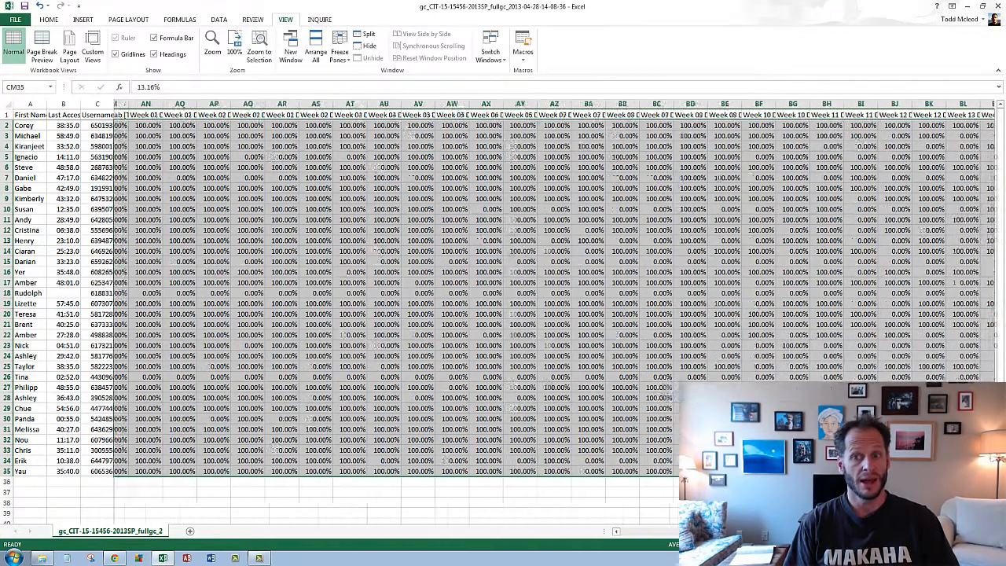
pyautogui.hscroll(12, 550, 307)
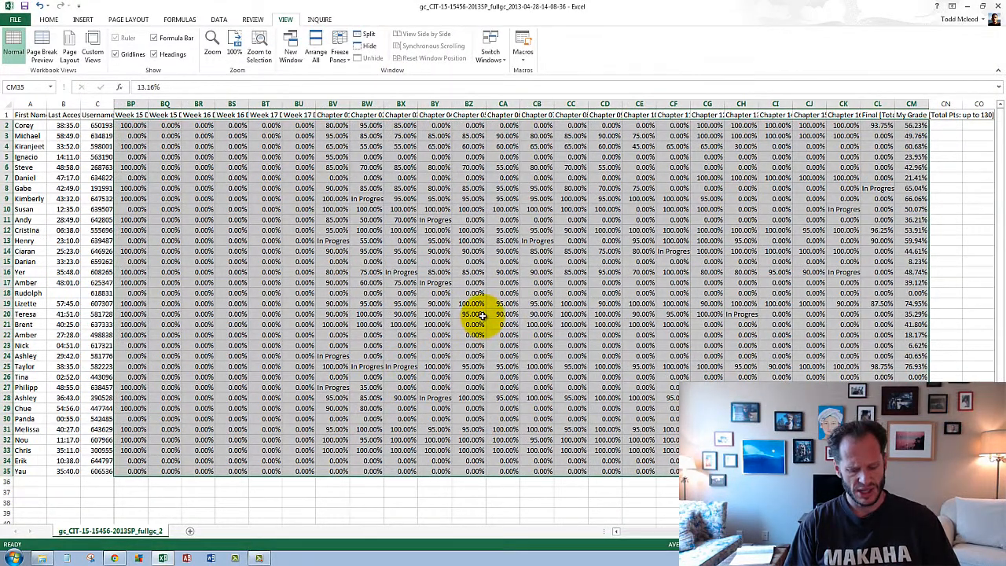
pyautogui.hotkey('ctrl', 'f')
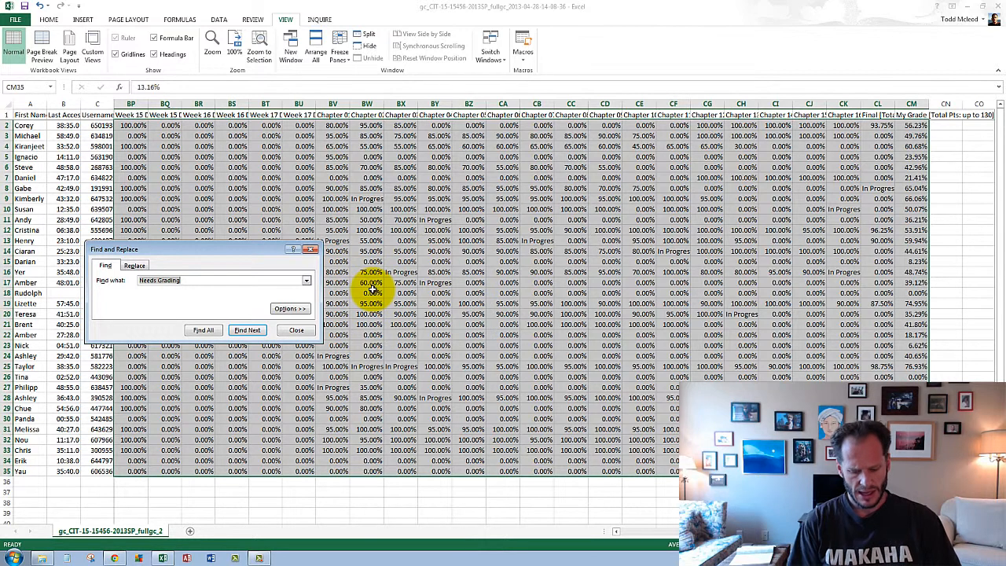
pyautogui.write('In Progress')
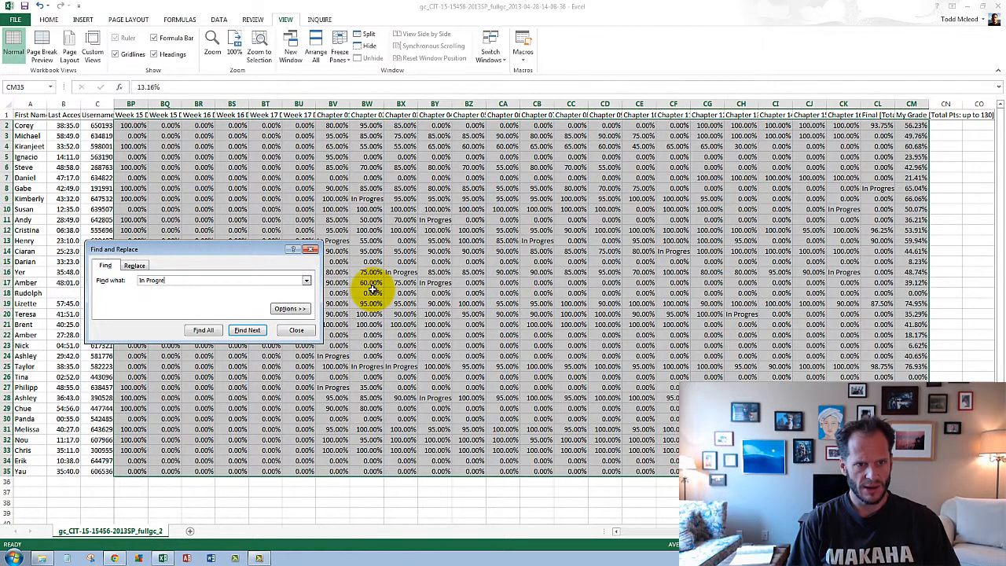
pyautogui.click(134, 265)
pyautogui.write('0')
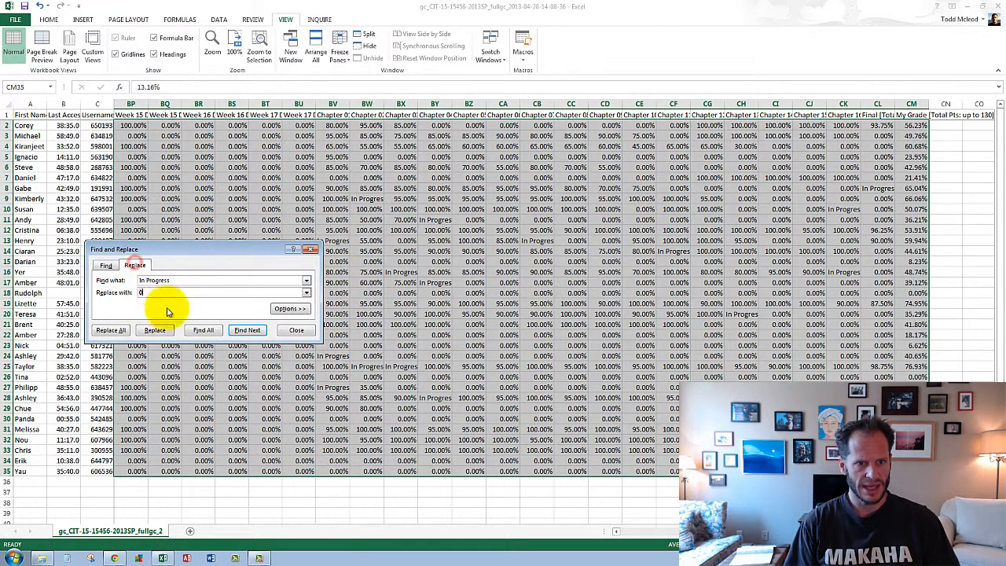
pyautogui.click(111, 330)
pyautogui.click(507, 306)
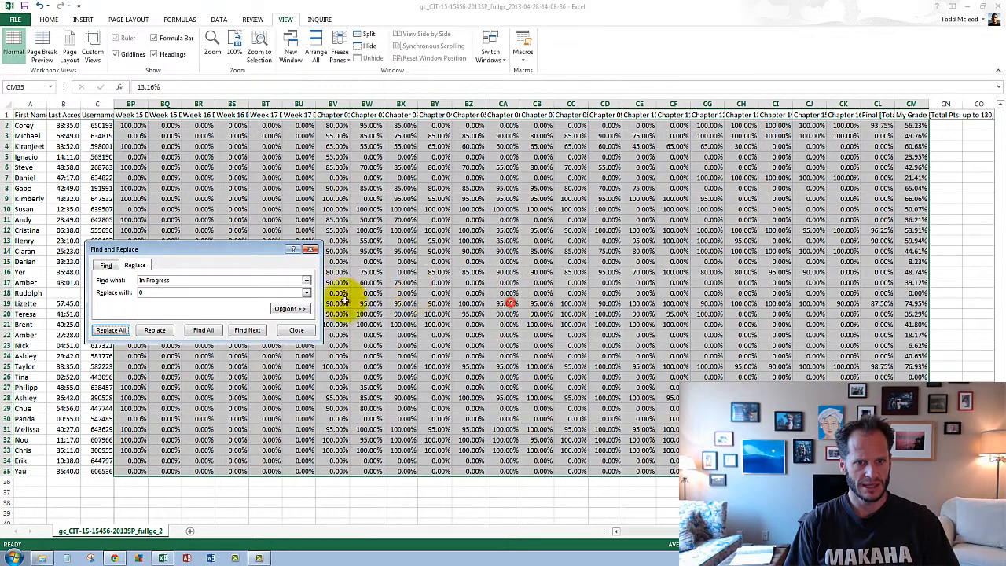
pyautogui.click(298, 331)
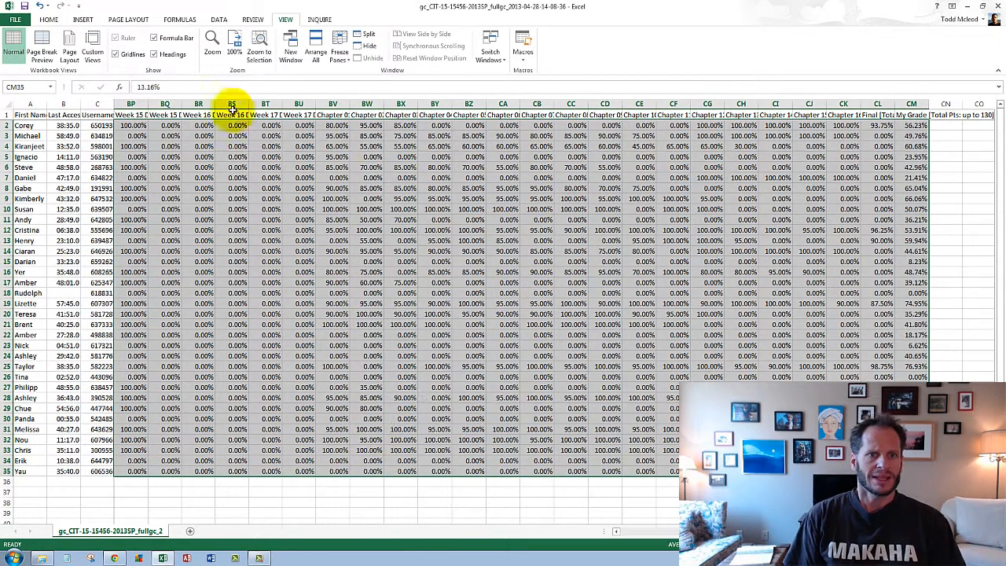
# Start a new conditional formatting rule on the selected grades for cells with a value greater than 111%
pyautogui.click(50, 19)
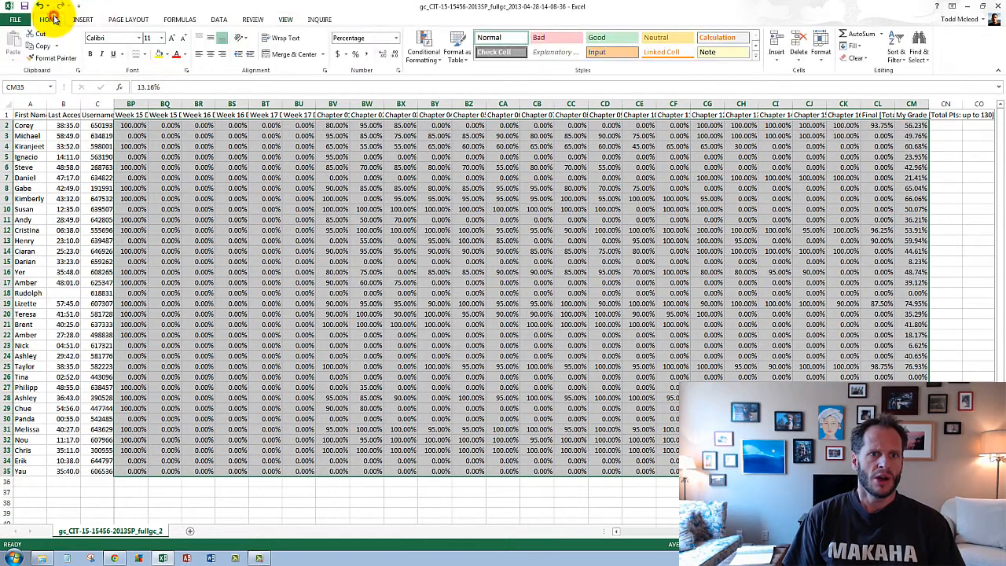
pyautogui.click(422, 51)
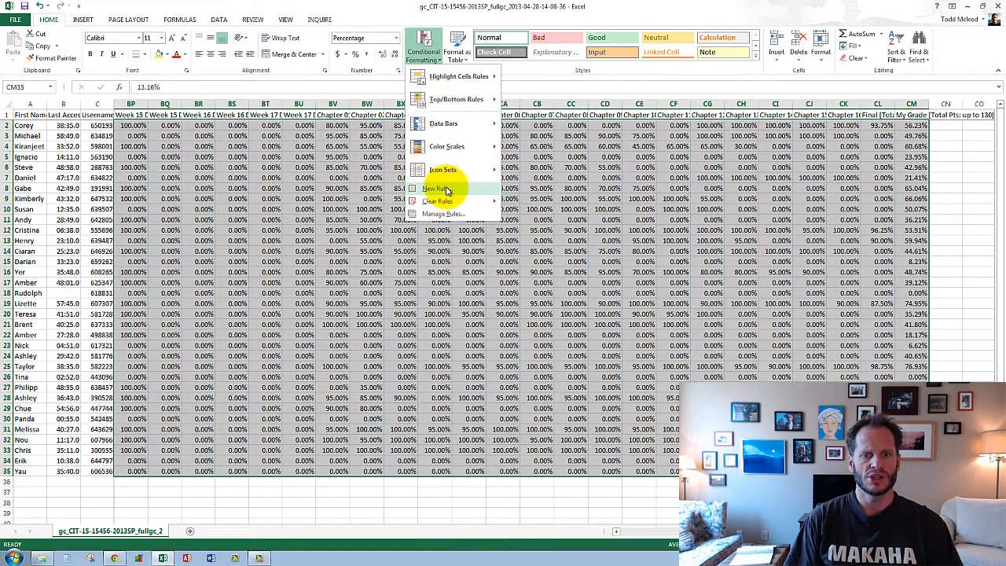
pyautogui.click(470, 192)
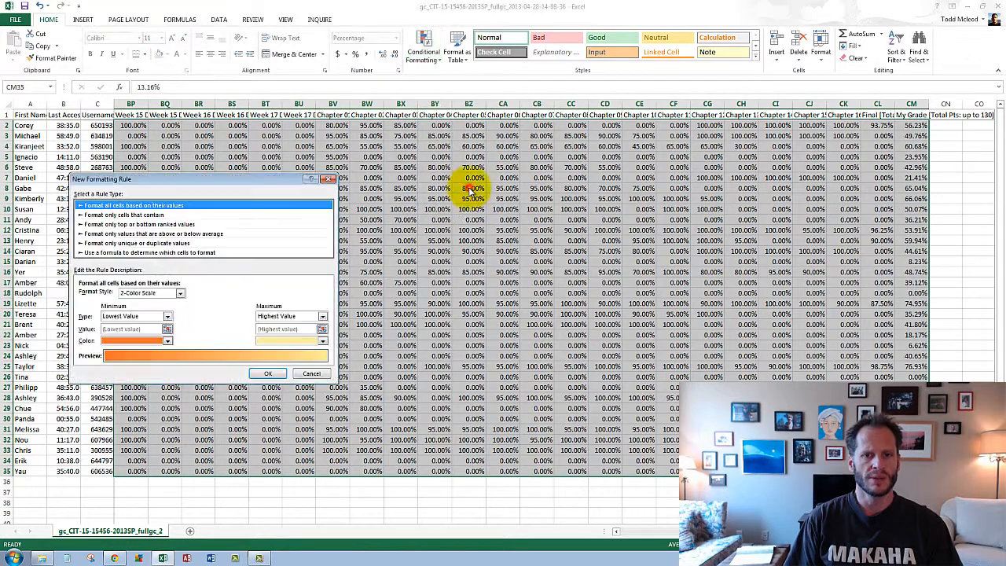
pyautogui.click(160, 216)
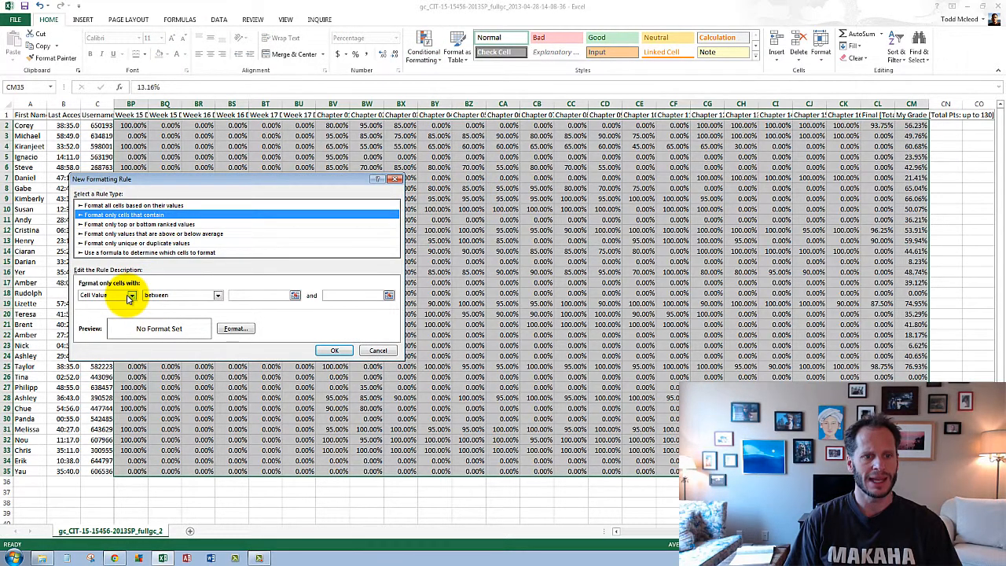
pyautogui.click(181, 295)
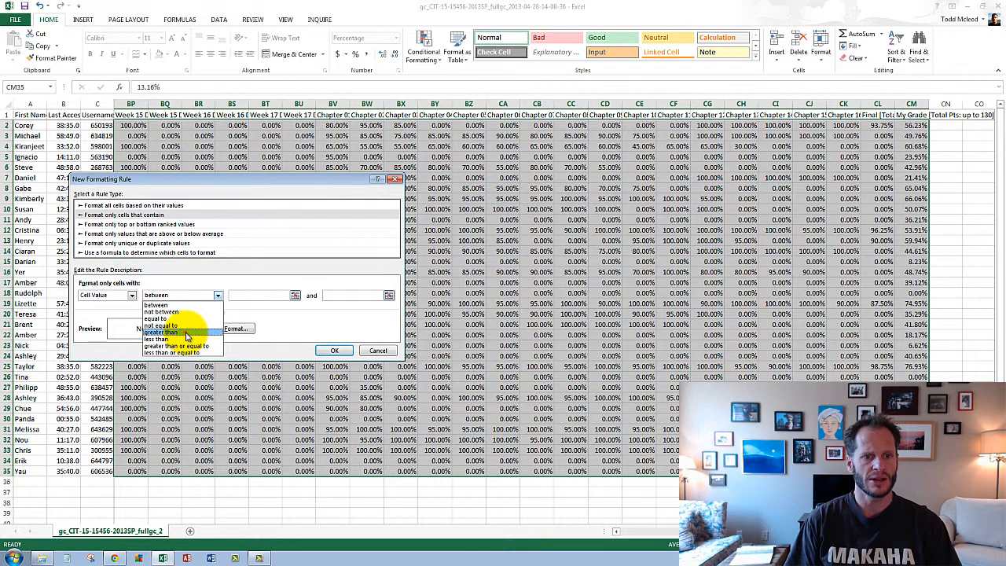
pyautogui.click(184, 331)
pyautogui.click(261, 294)
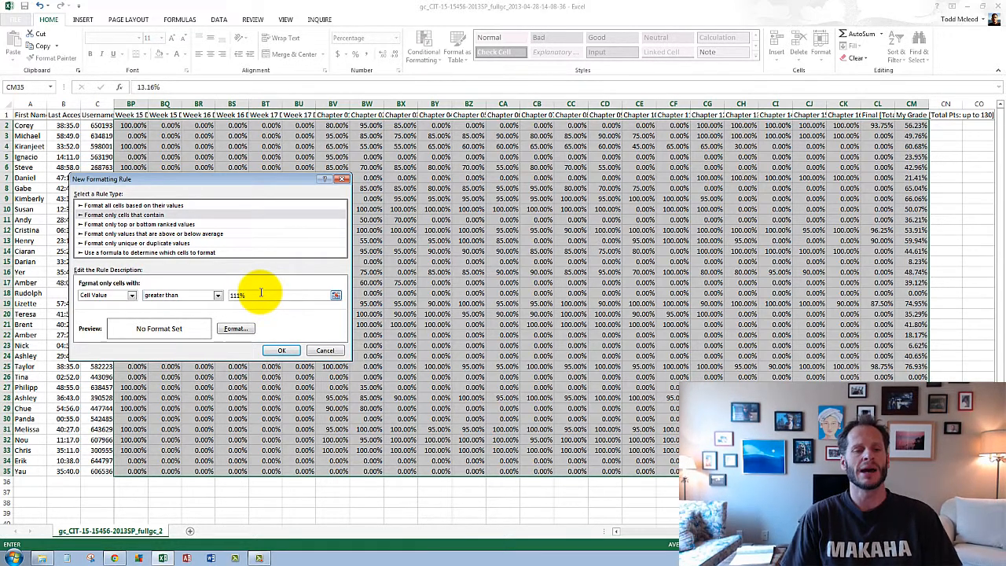
# Give the greater-than-111% rule an orange background fill and apply it to the selected grades
pyautogui.click(234, 330)
pyautogui.click(170, 151)
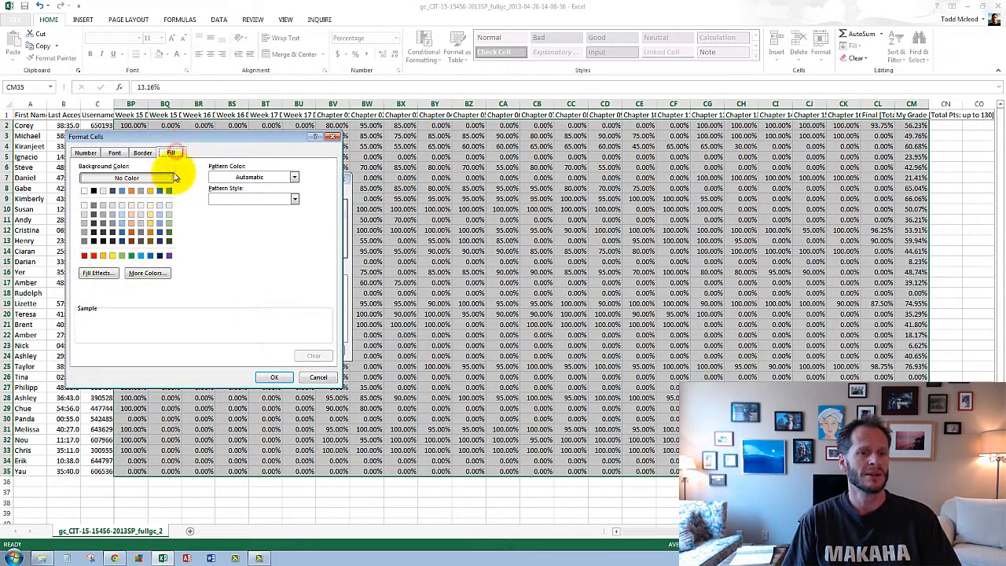
pyautogui.click(105, 255)
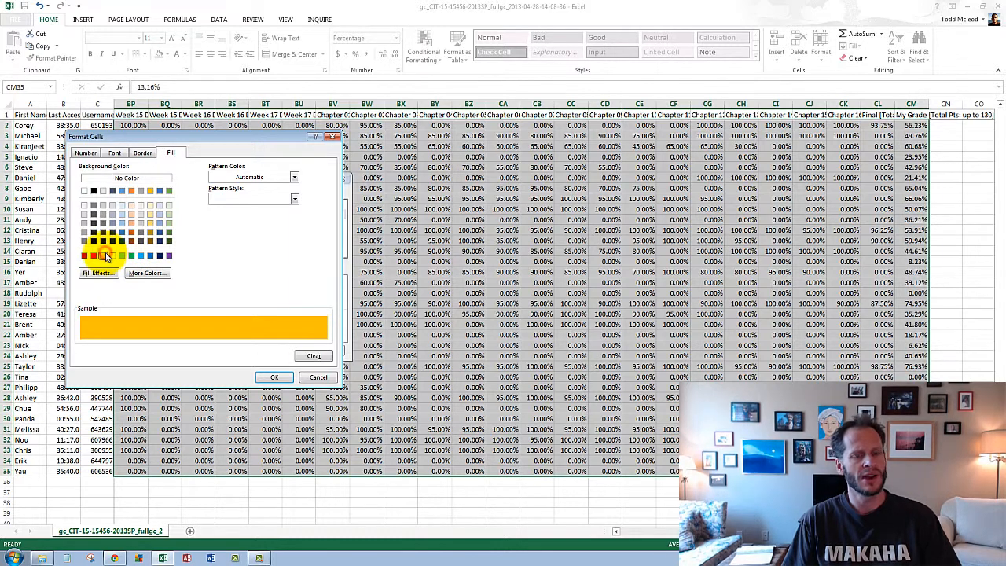
pyautogui.click(274, 378)
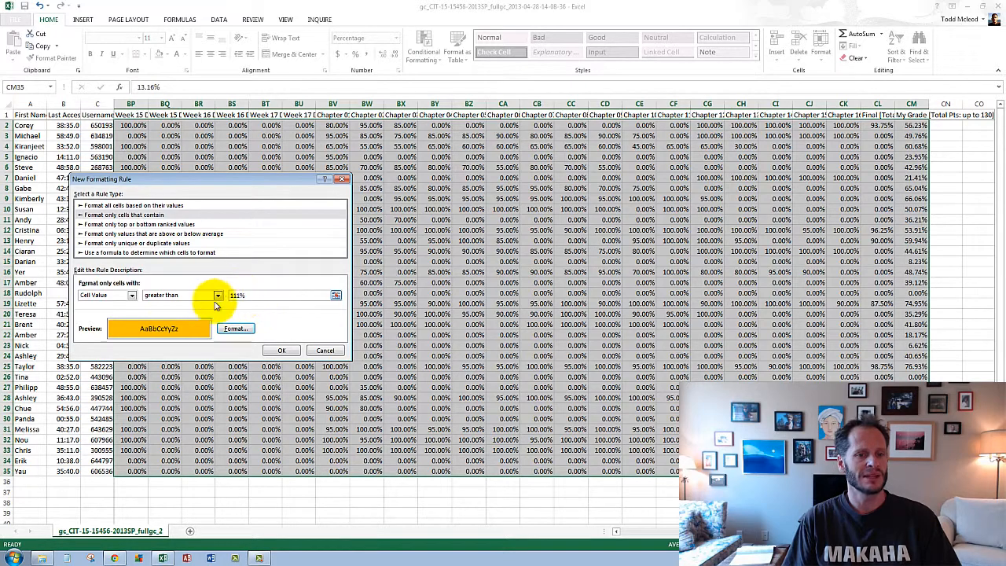
pyautogui.click(280, 351)
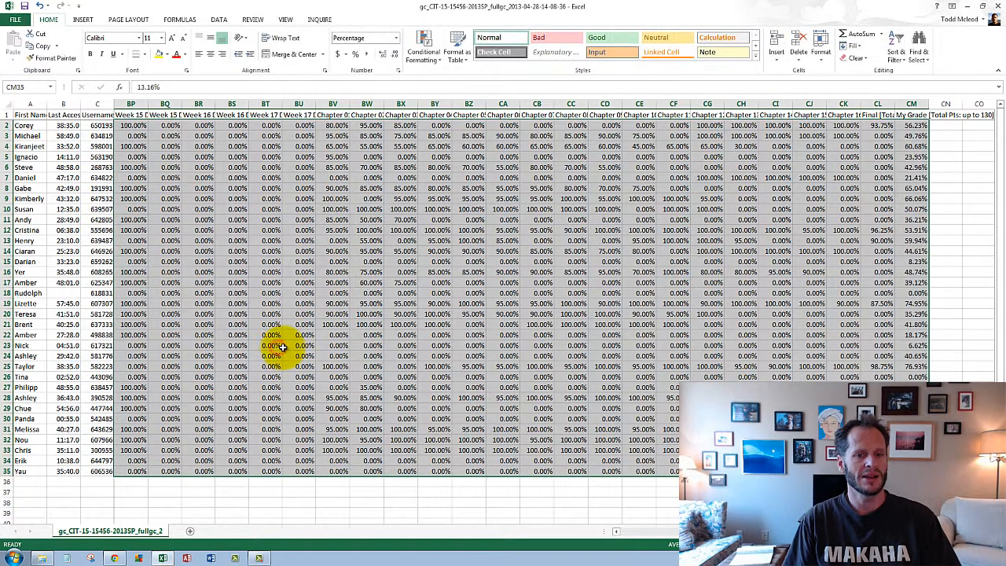
# Test the highlight rule by entering 115% in cell AK28, and set that grade to 110%
pyautogui.hscroll(-15, 554, 290)
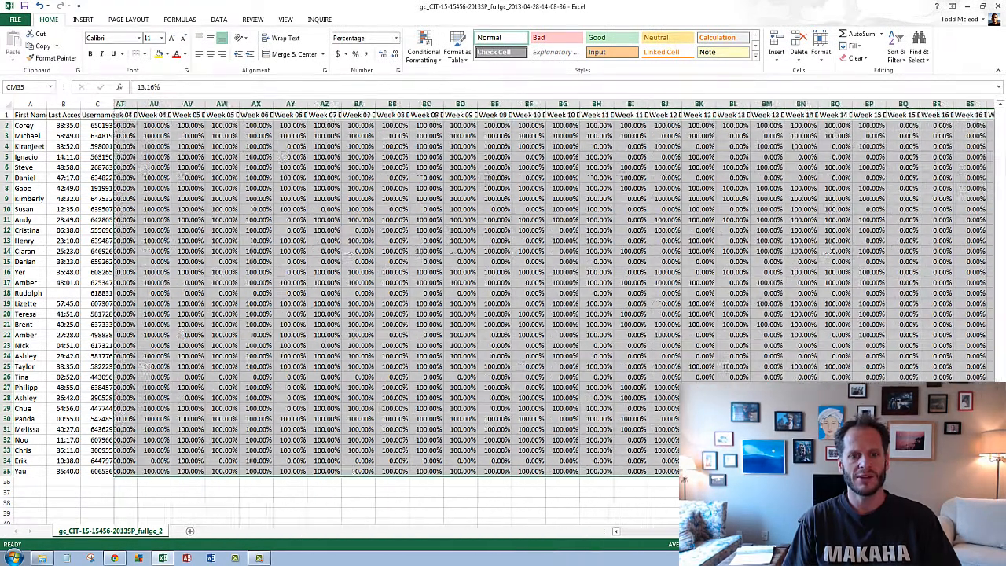
pyautogui.hscroll(-1, 555, 291)
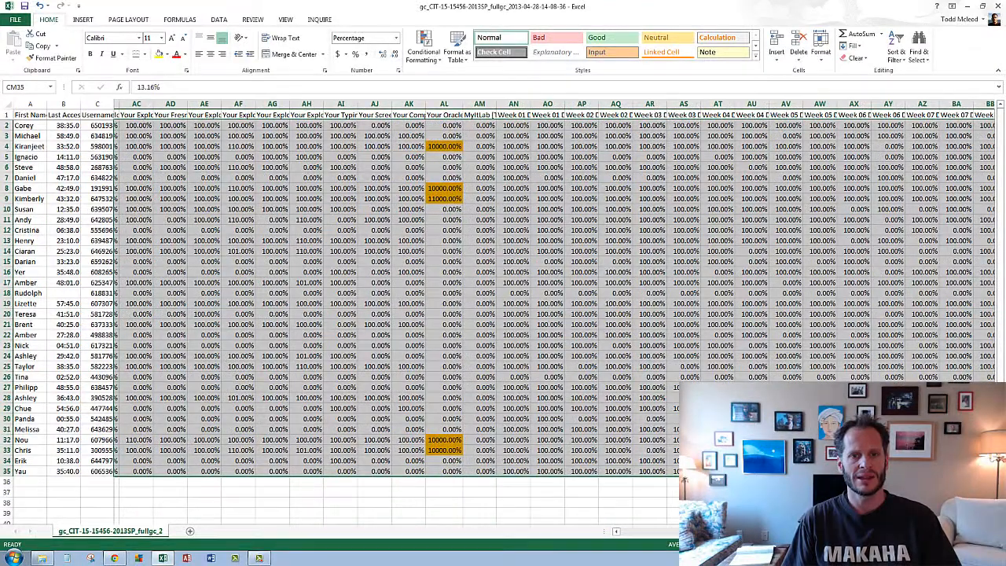
pyautogui.hscroll(-5, 554, 291)
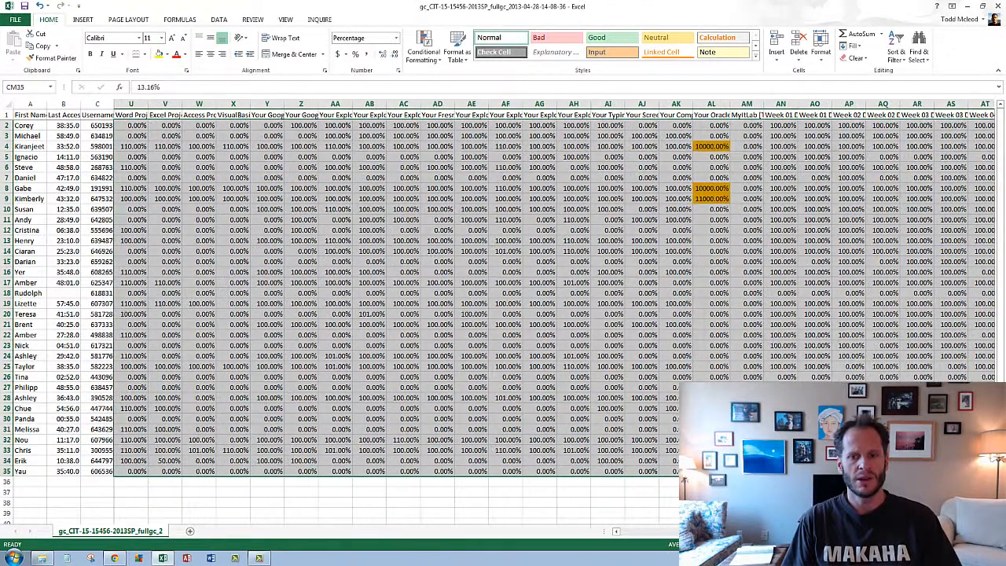
pyautogui.click(670, 398)
pyautogui.write('115')
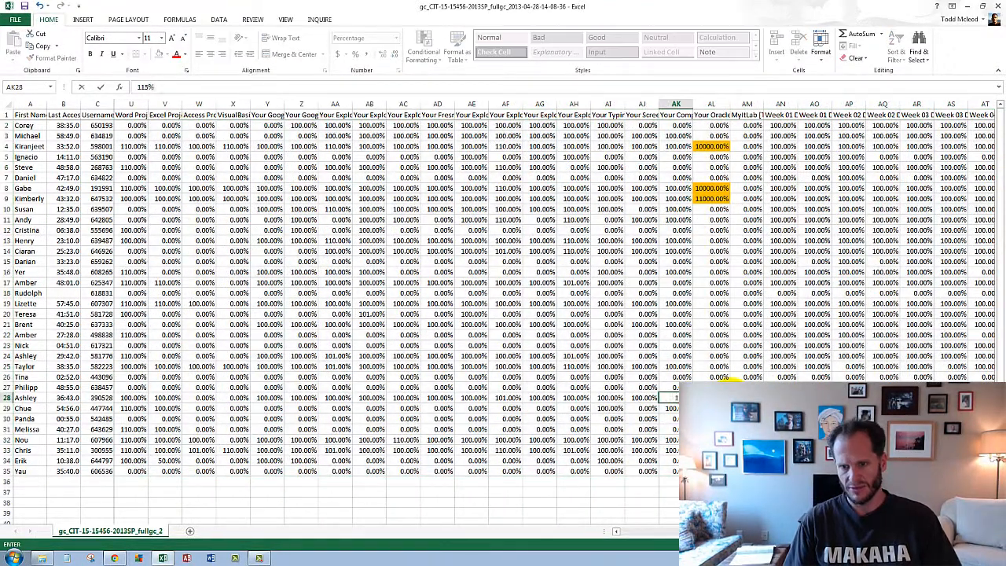
pyautogui.press('Return')
pyautogui.click(672, 398)
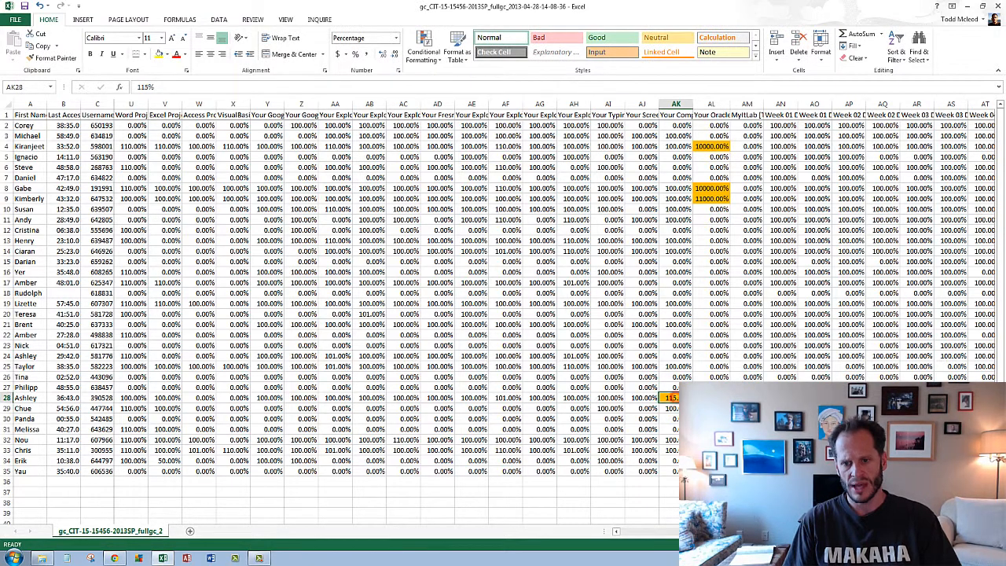
pyautogui.write('110')
pyautogui.press('Return')
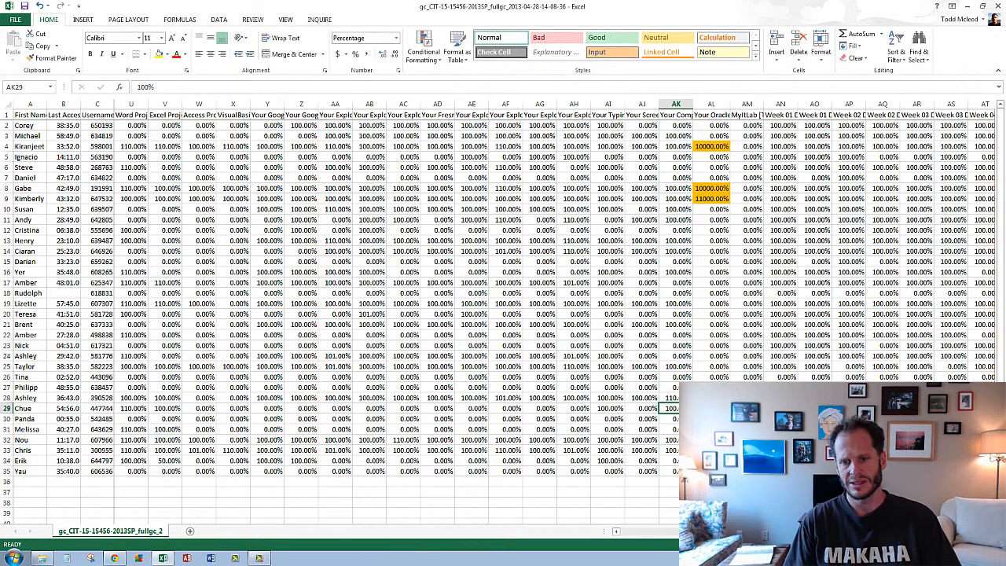
# Correct the highlighted grades in cells AL4, AL8 and AL9 to 100%
pyautogui.click(712, 146)
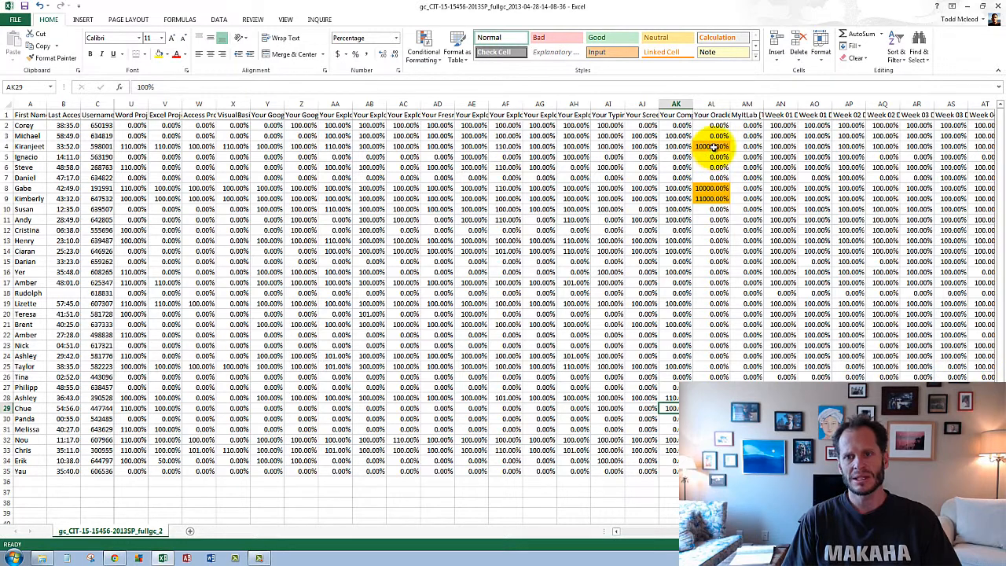
pyautogui.write('100')
pyautogui.press('Return')
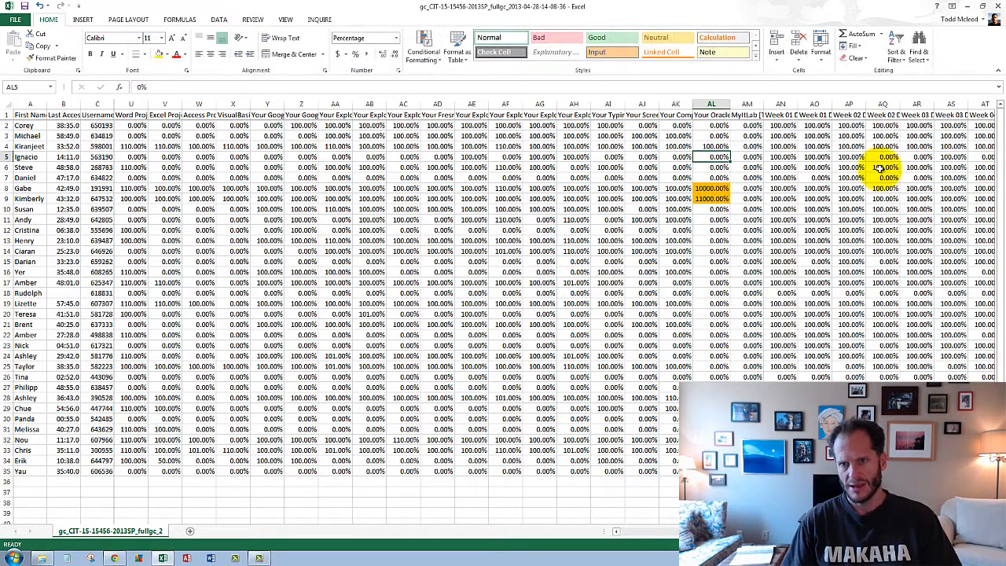
pyautogui.moveTo(712, 188); pyautogui.dragTo(713, 197)
pyautogui.write('100')
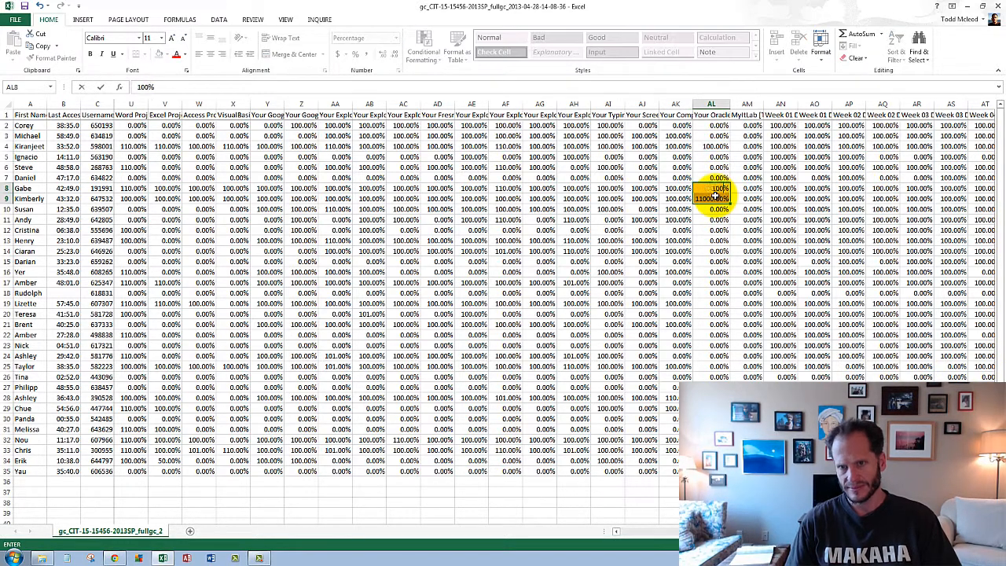
pyautogui.press('Return')
pyautogui.write('100')
pyautogui.press('Return')
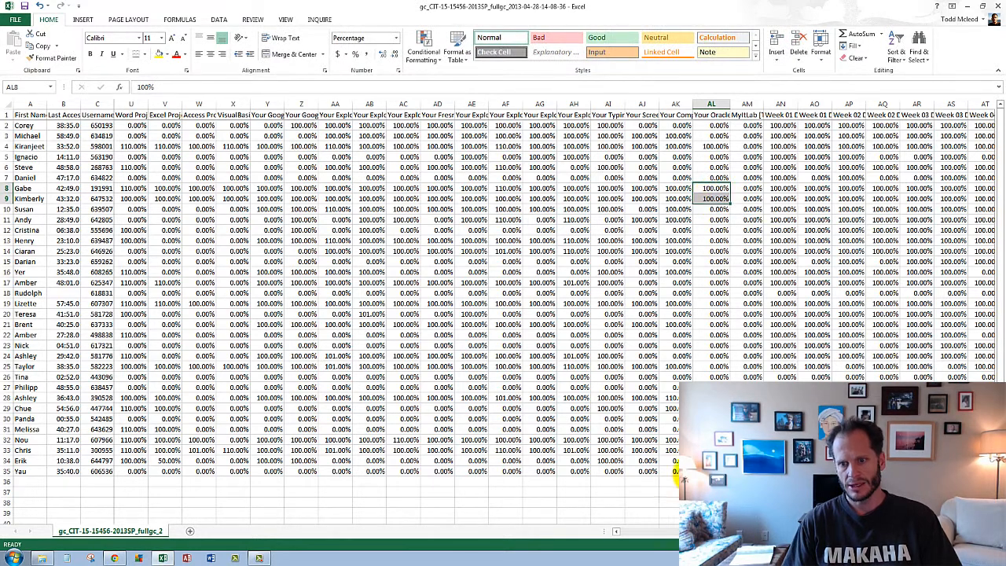
# Correct the highlighted grades in cells AL32 and AL33 to 100%
pyautogui.click(711, 440)
pyautogui.write('100')
pyautogui.press('Return')
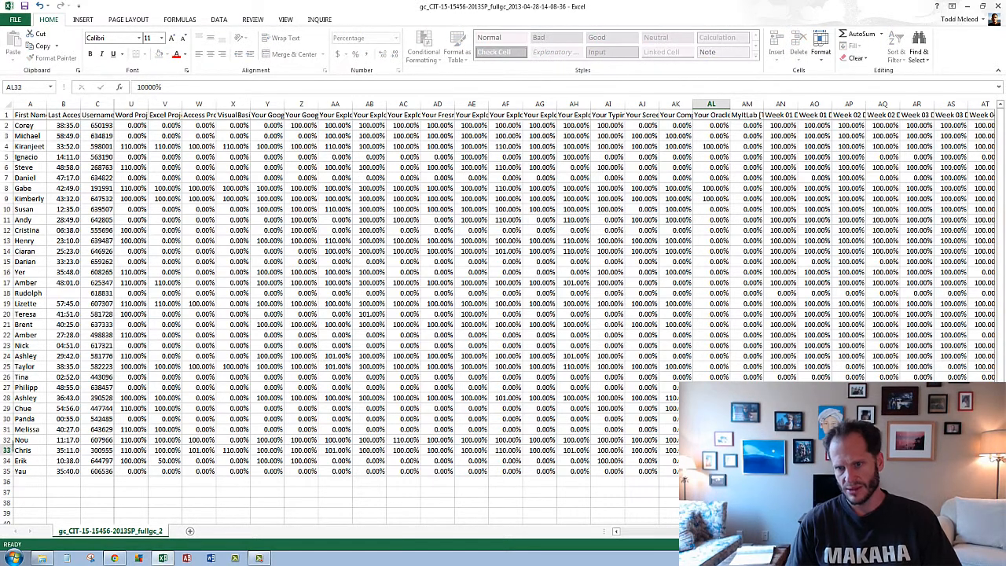
pyautogui.write('100')
pyautogui.press('Return')
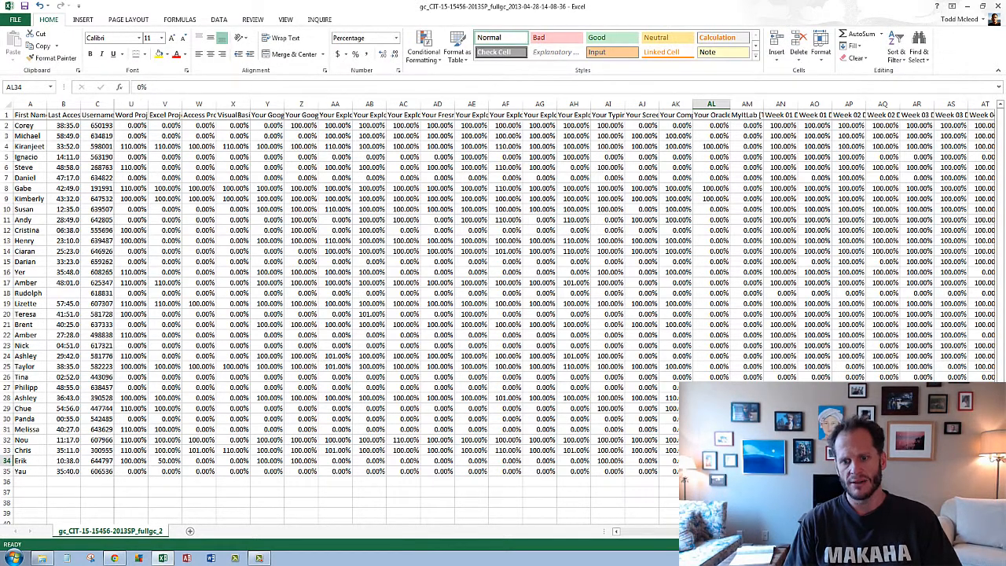
# Examine the My Grade percentages in column CM and the empty columns beyond them
pyautogui.hscroll(12, 555, 314)
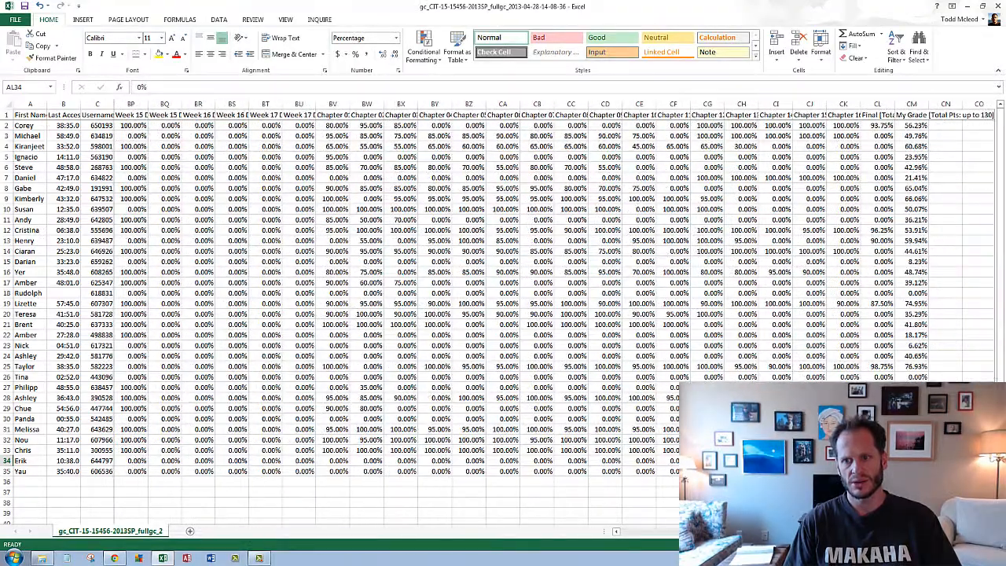
pyautogui.moveTo(916, 533)
pyautogui.mouseDown()
pyautogui.moveTo(654, 564)
pyautogui.moveTo(915, 546)
pyautogui.mouseUp()
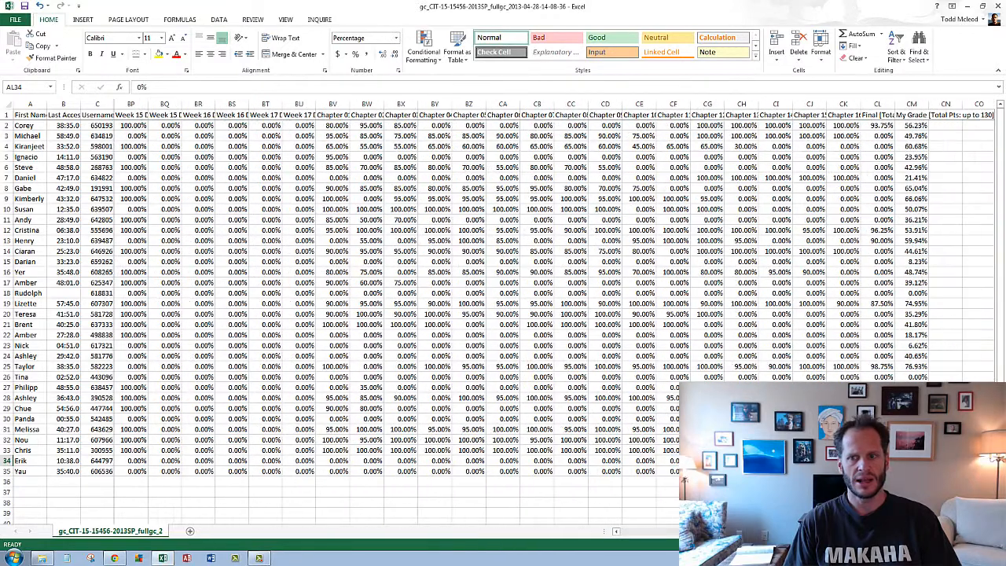
pyautogui.moveTo(912, 450); pyautogui.dragTo(911, 116)
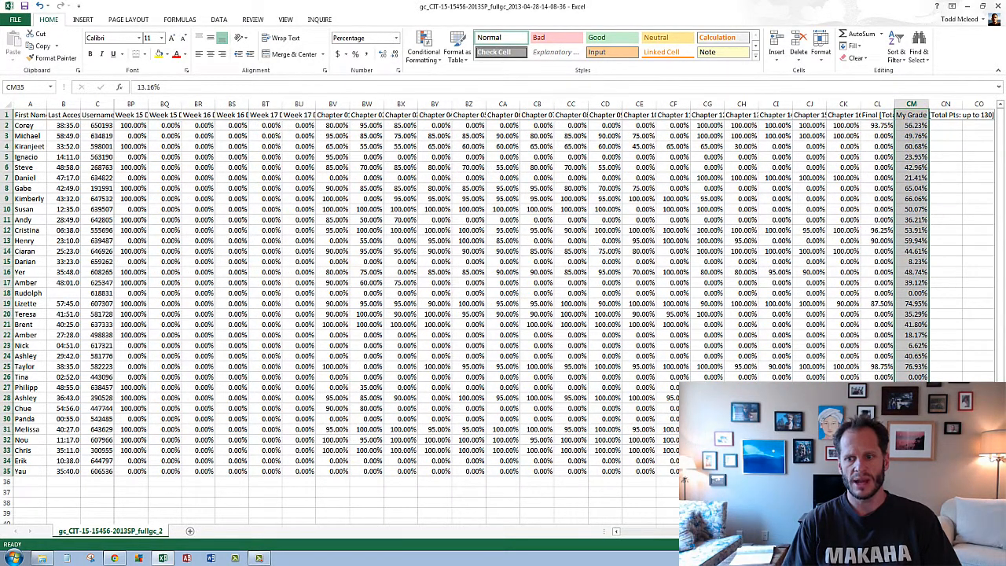
pyautogui.hscroll(4, 503, 291)
pyautogui.scroll(-1, 503, 291)
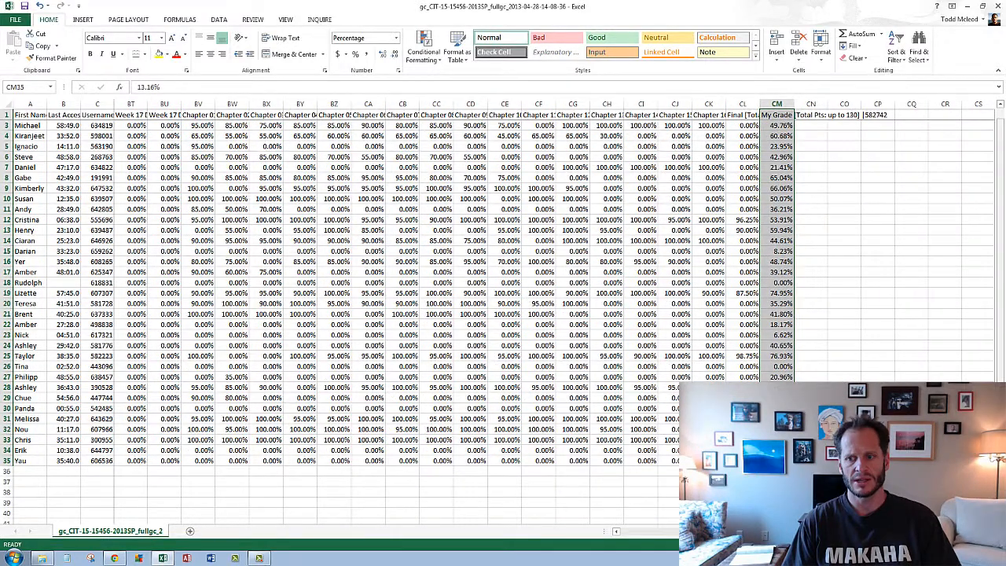
pyautogui.hscroll(10, 504, 291)
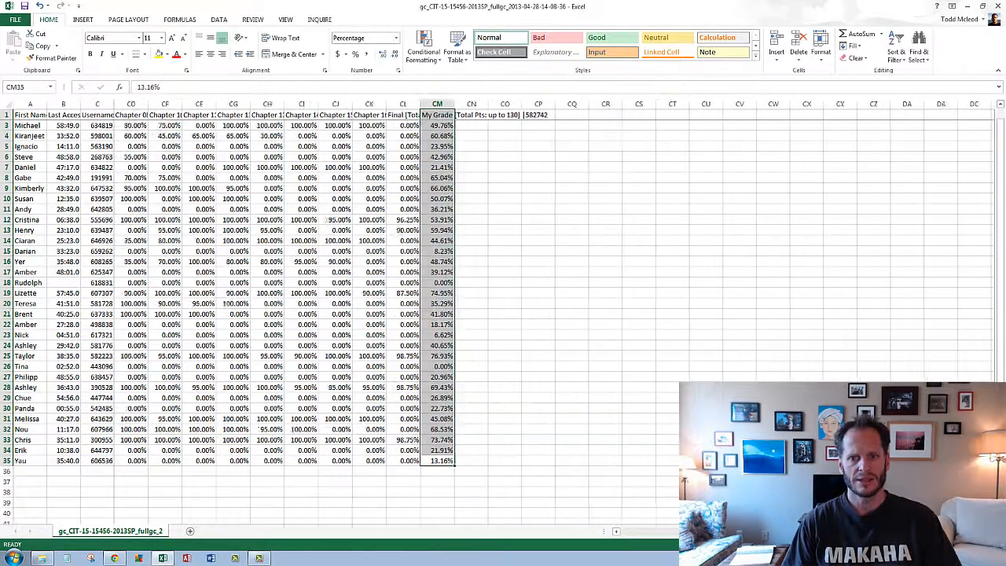
pyautogui.hscroll(3, 503, 291)
pyautogui.click(495, 471)
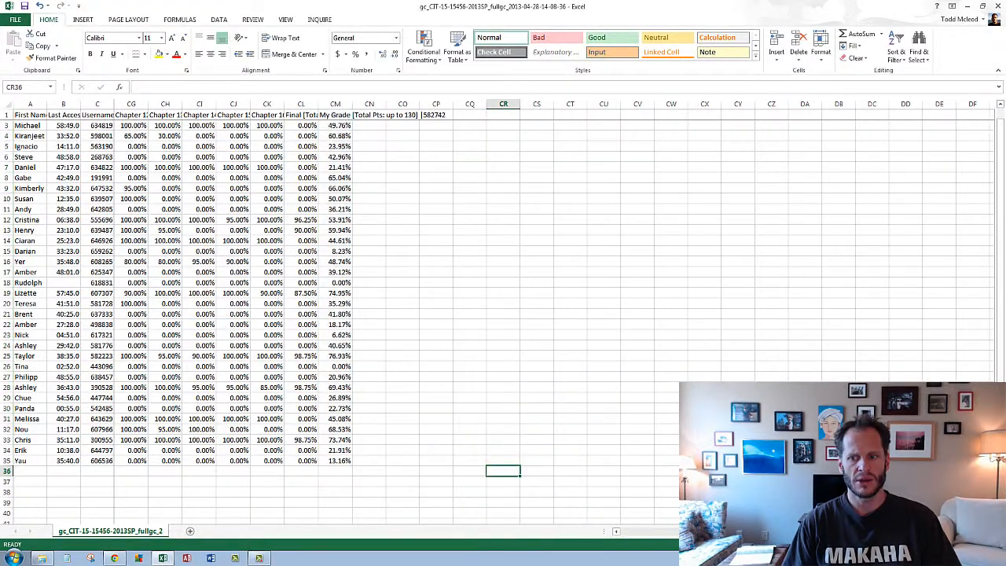
pyautogui.scroll(-5, 611, 446)
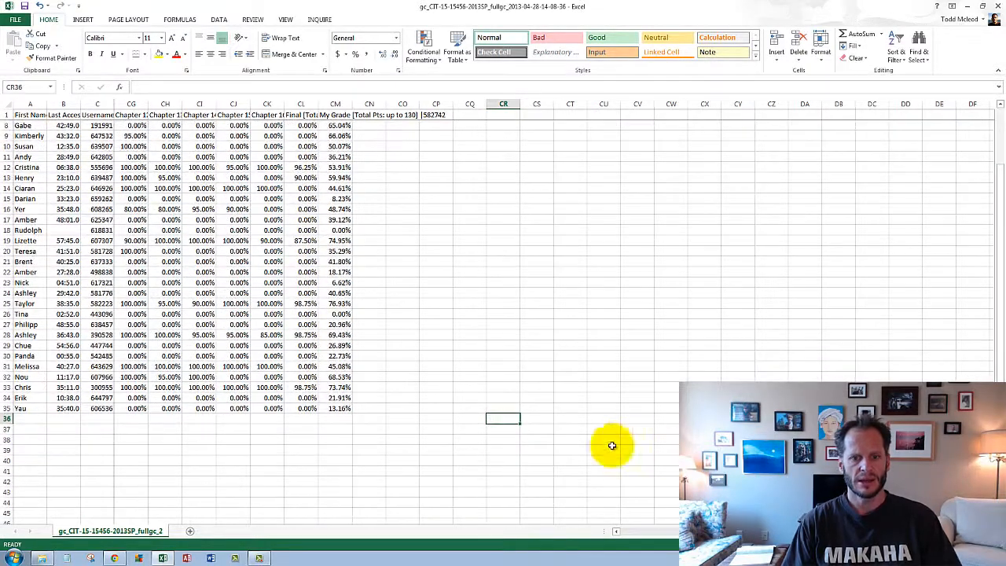
pyautogui.click(535, 167)
pyautogui.scroll(2, 1004, 280)
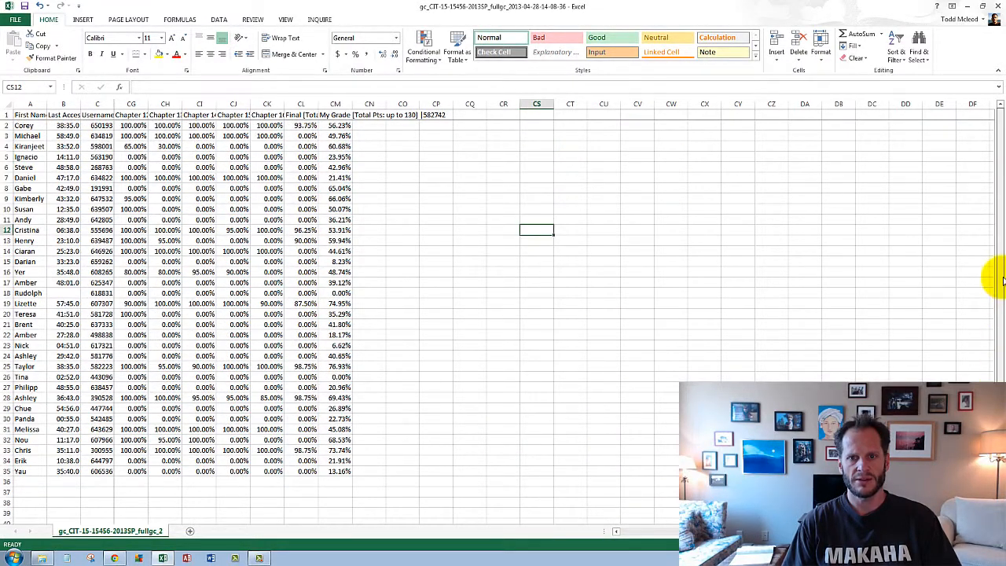
# Format the empty cells CS3:CS12 as percentages with 0 decimal places
pyautogui.click(532, 139)
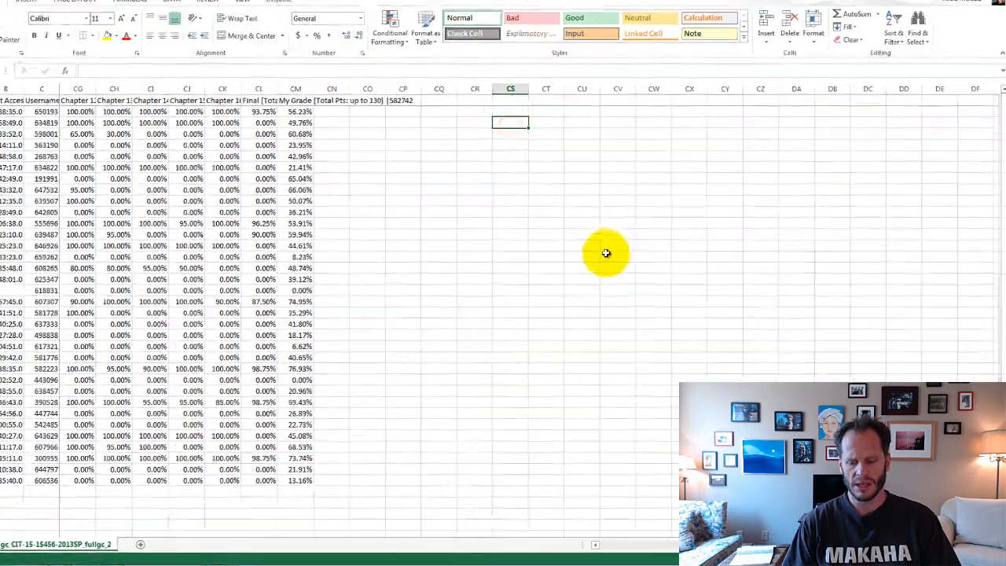
pyautogui.moveTo(514, 122); pyautogui.dragTo(514, 219)
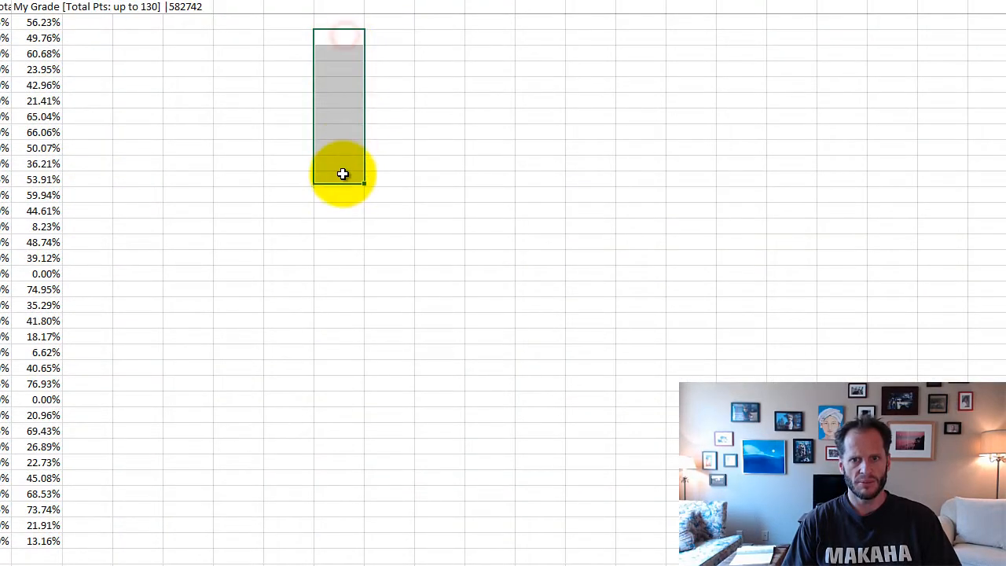
pyautogui.rightClick(329, 65)
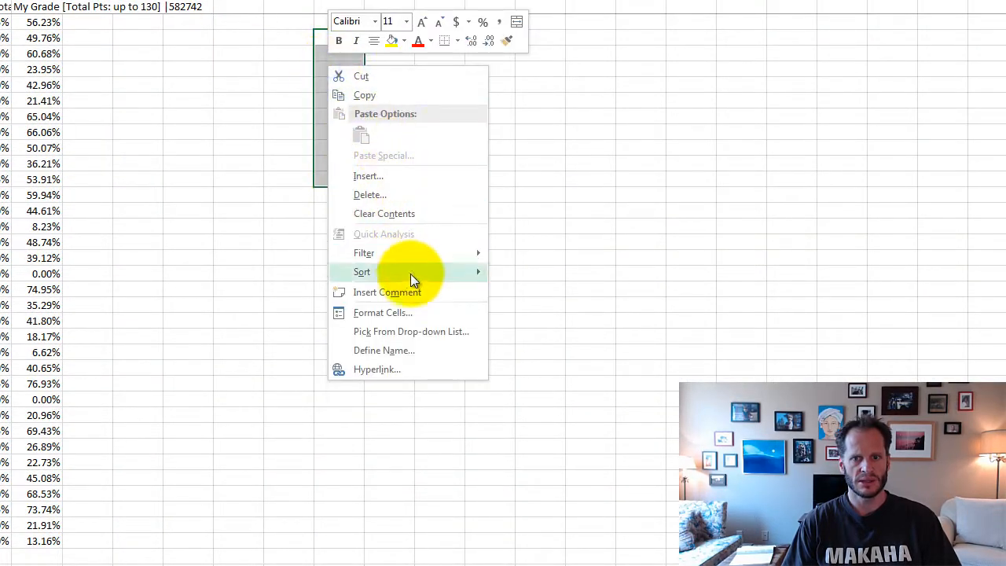
pyautogui.click(425, 312)
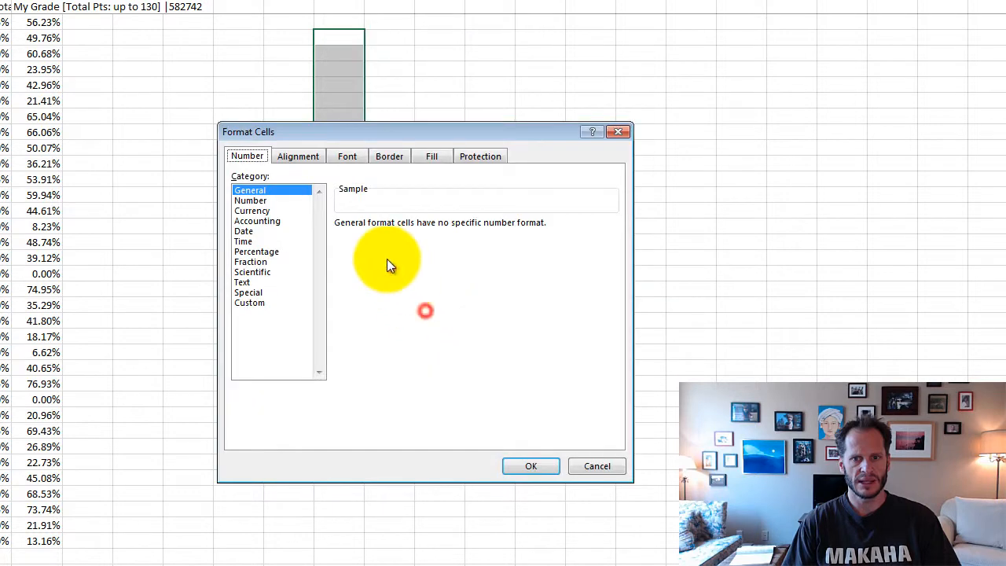
pyautogui.click(285, 251)
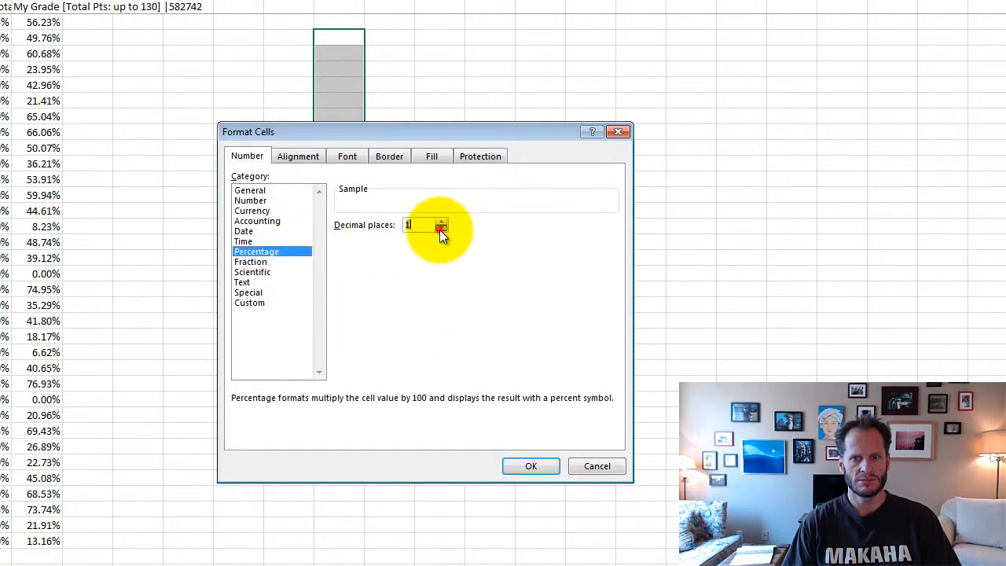
pyautogui.click(442, 228)
pyautogui.click(528, 465)
pyautogui.click(496, 427)
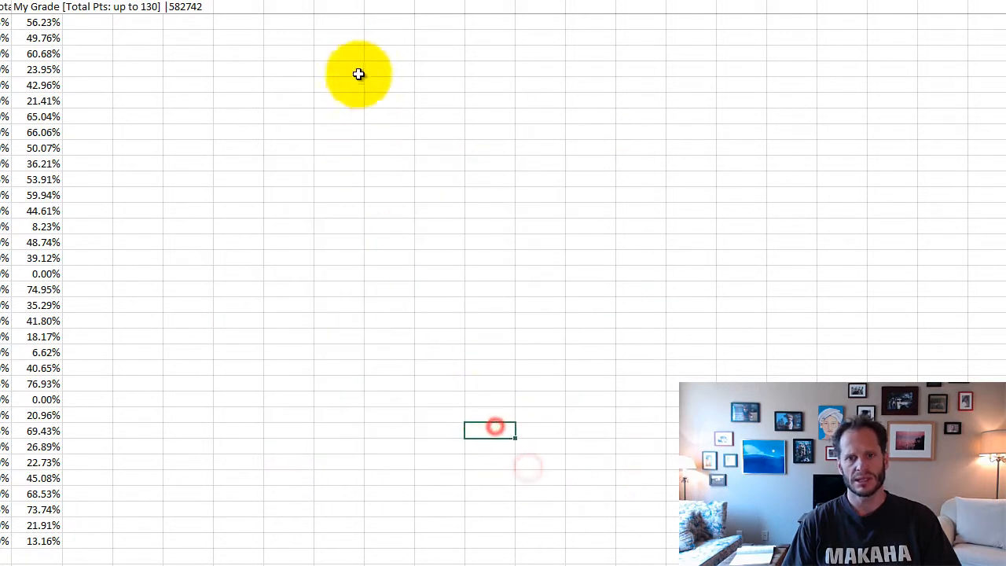
# Enter the grade thresholds 0%, 60%, 70%, 80% and 90% down cells CS3:CS7
pyautogui.click(356, 39)
pyautogui.write('0')
pyautogui.press('Return')
pyautogui.write('60')
pyautogui.press('Return')
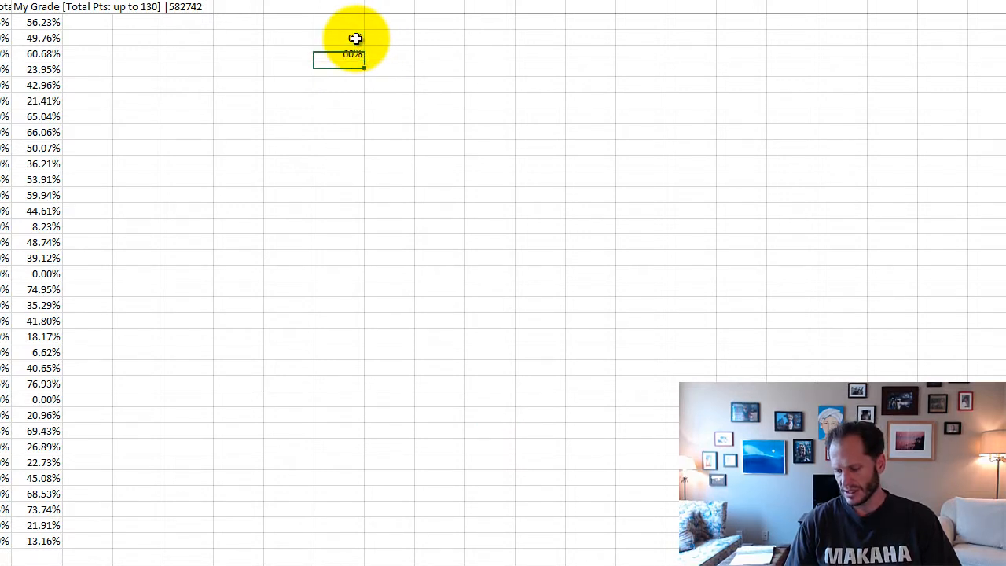
pyautogui.write('70')
pyautogui.press('Return')
pyautogui.write('380')
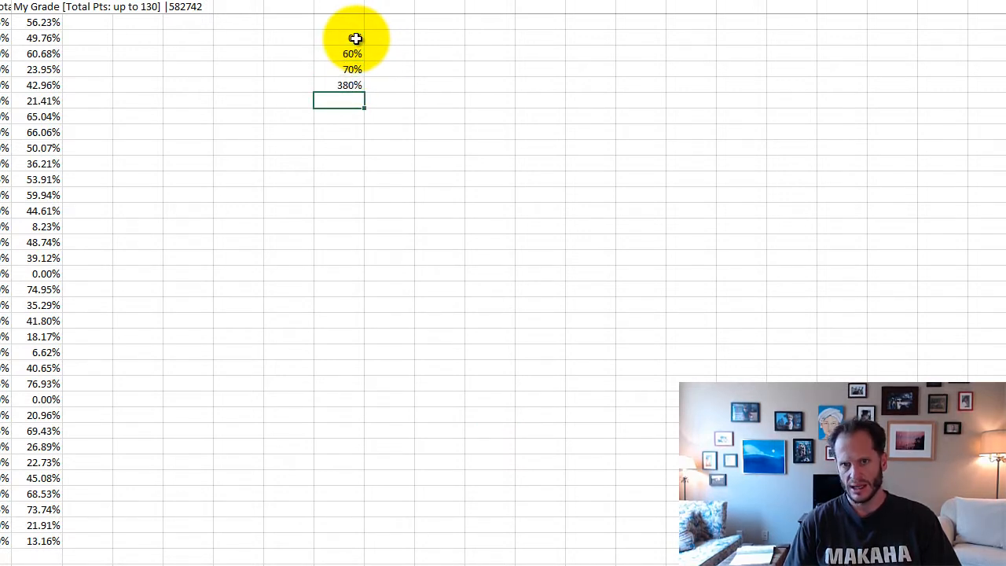
pyautogui.press('Up')
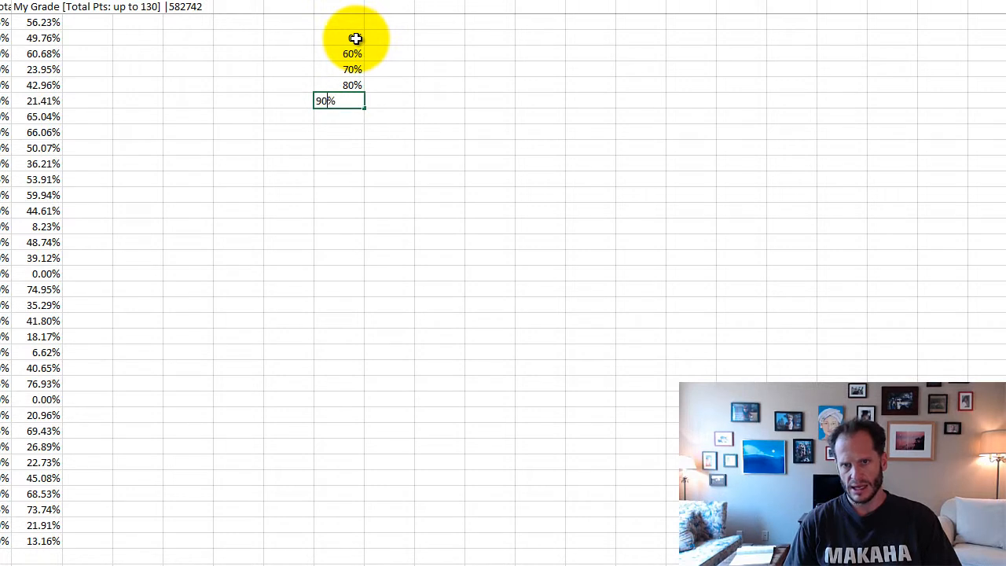
pyautogui.press('Return')
# Enter the letter grades F, D, C, B and A down cells CT3:CT7 beside the percentage thresholds
pyautogui.click(389, 37)
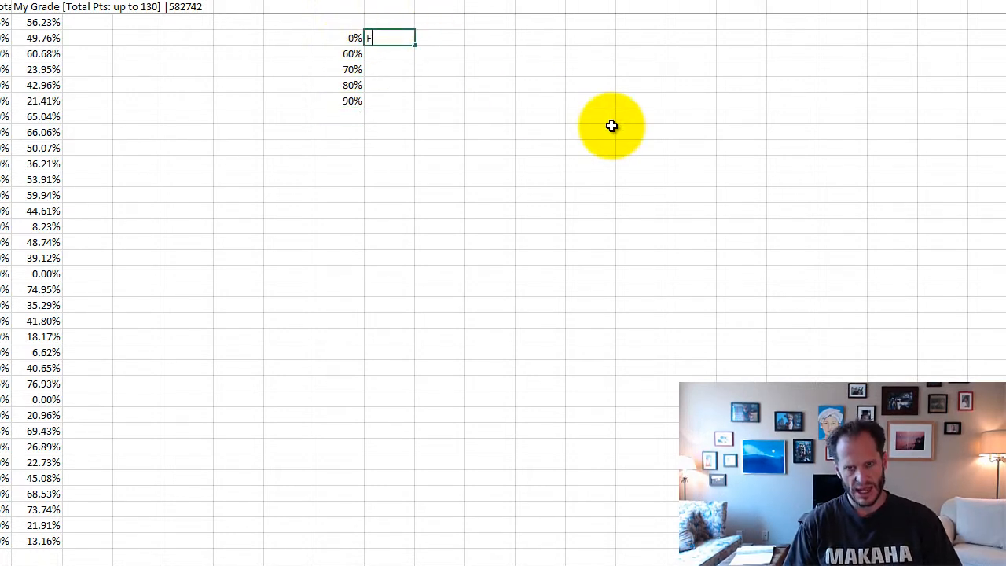
pyautogui.write('D')
pyautogui.press('Return')
pyautogui.write('C')
pyautogui.press('Return')
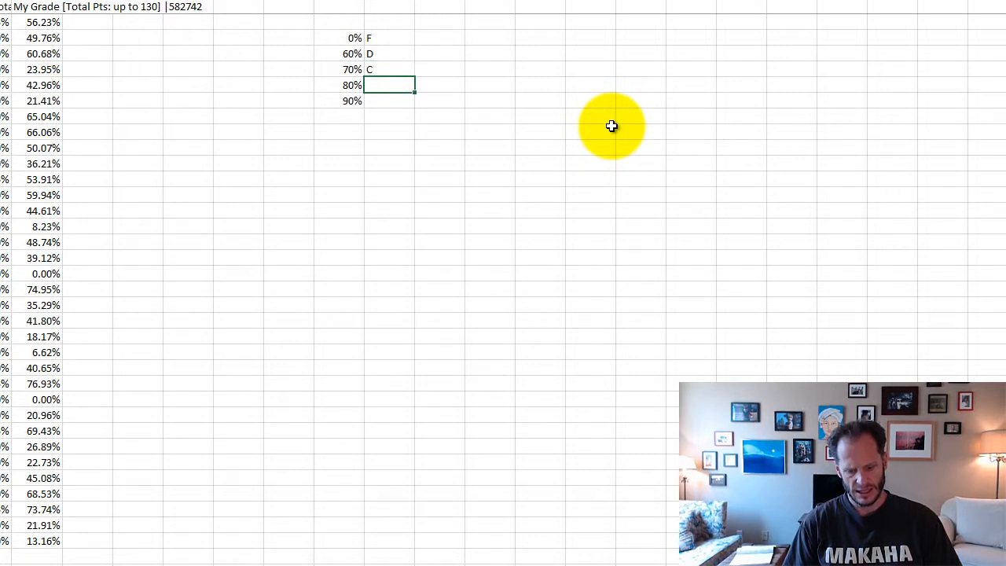
pyautogui.write('B')
pyautogui.write('A')
pyautogui.press('Return')
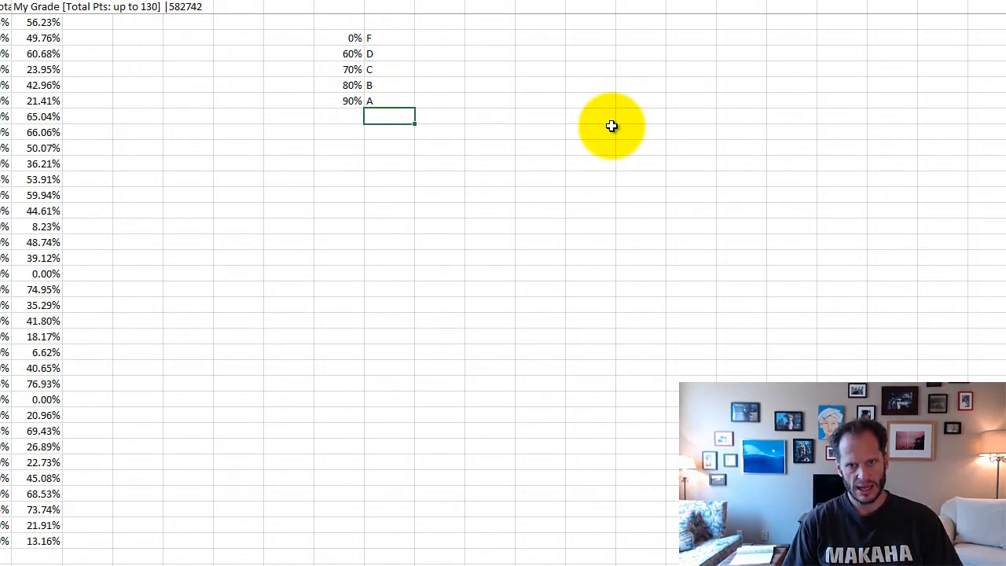
pyautogui.press('Left')
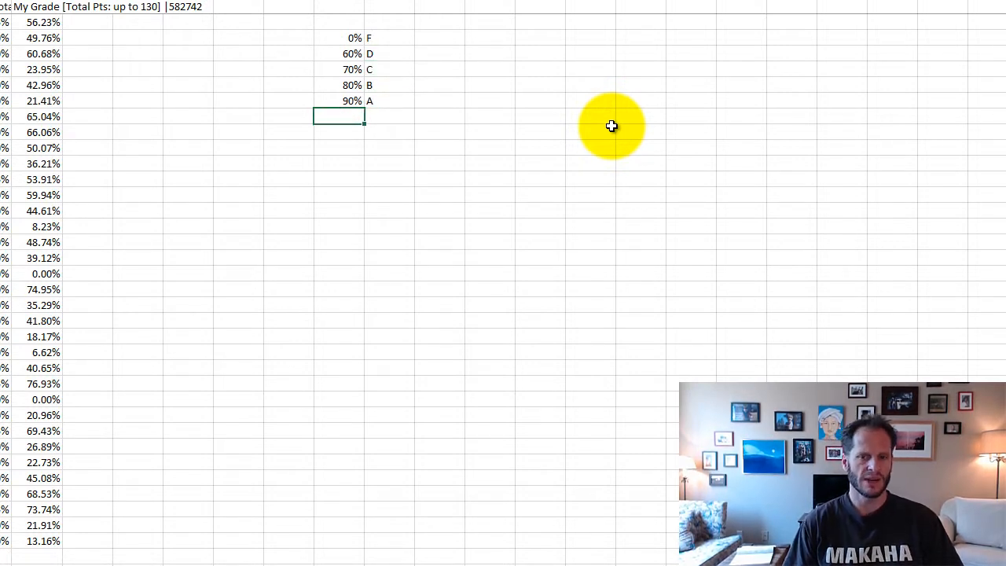
# Insert a VLOOKUP function in cell CN2 with CM2 as its lookup value
pyautogui.click(82, 23)
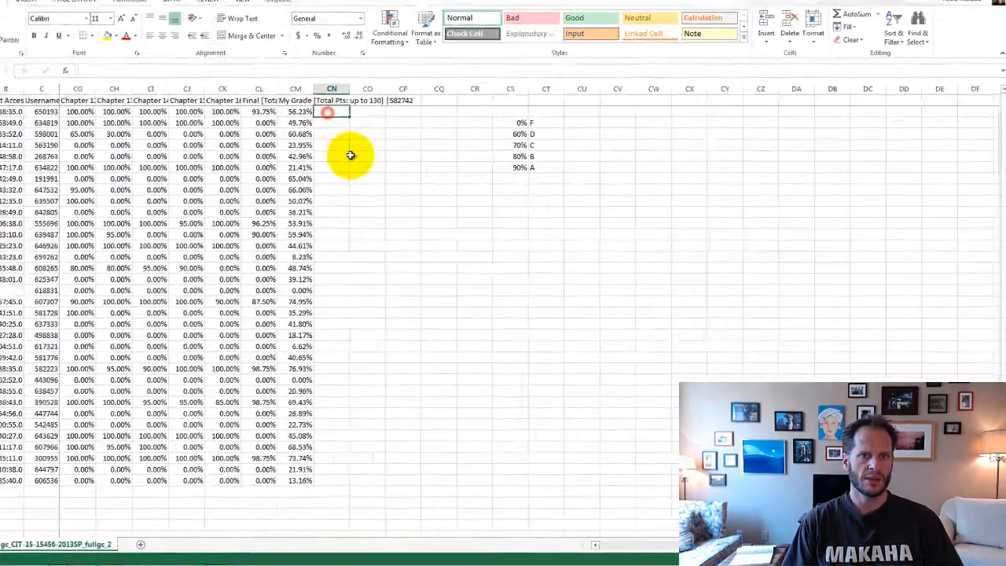
pyautogui.click(132, 0)
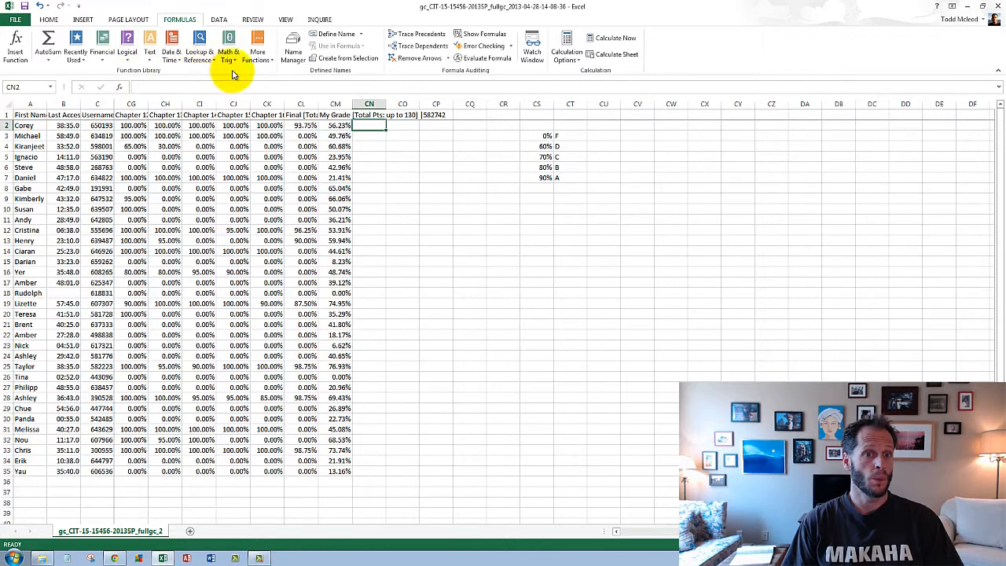
pyautogui.click(200, 58)
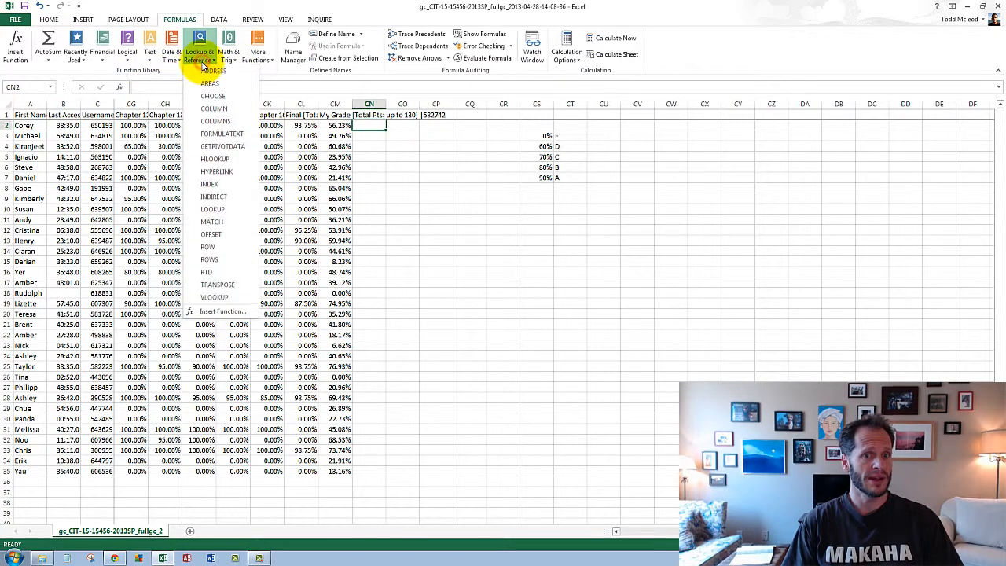
pyautogui.click(228, 317)
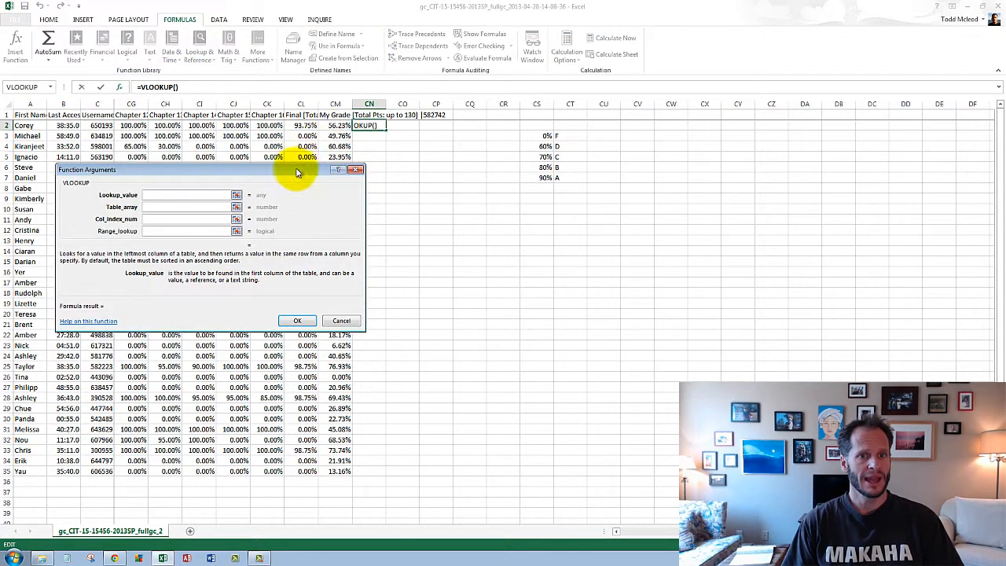
pyautogui.moveTo(299, 171); pyautogui.dragTo(611, 197)
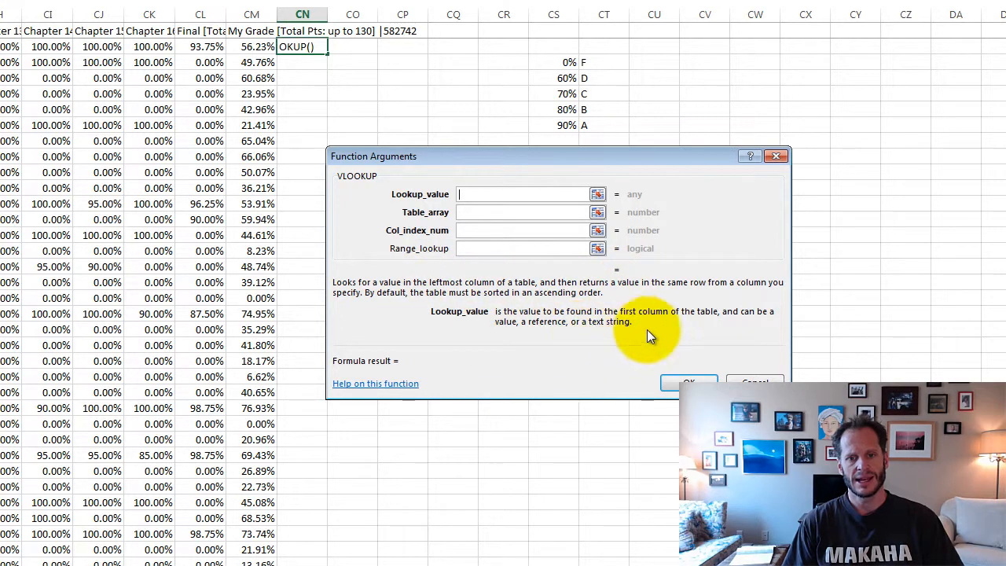
pyautogui.click(482, 214)
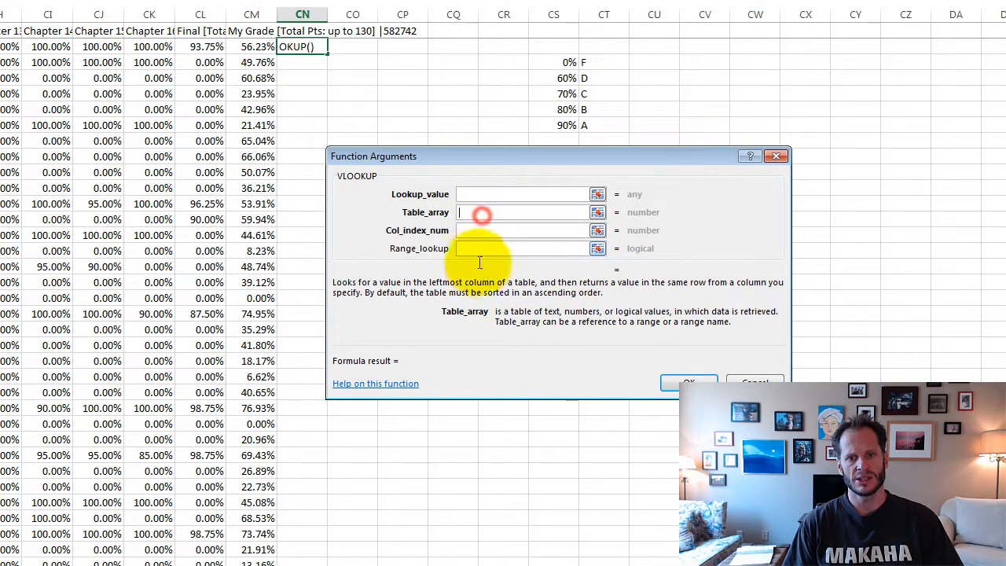
pyautogui.click(479, 231)
pyautogui.click(479, 248)
pyautogui.click(476, 195)
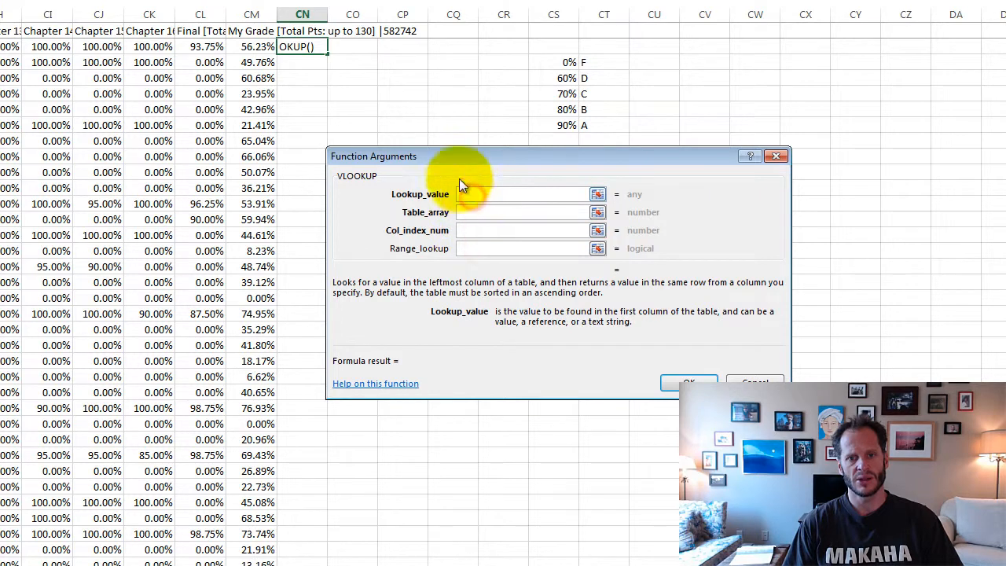
pyautogui.click(260, 46)
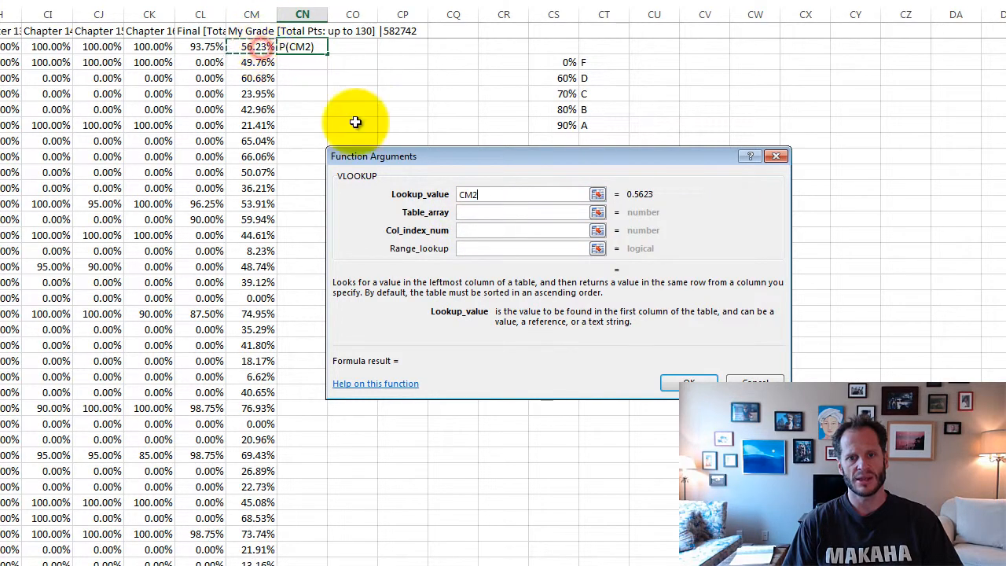
# Set the VLOOKUP table array to the absolute range $CS$3:$CT$7 and the column index to 2, completing the formula
pyautogui.click(489, 212)
pyautogui.moveTo(567, 62); pyautogui.dragTo(597, 130)
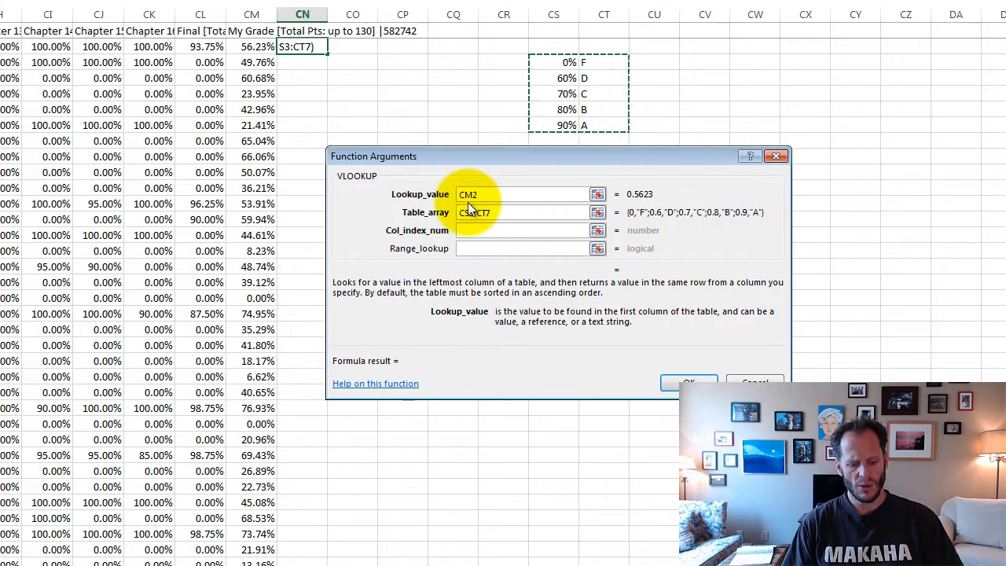
pyautogui.press('F4')
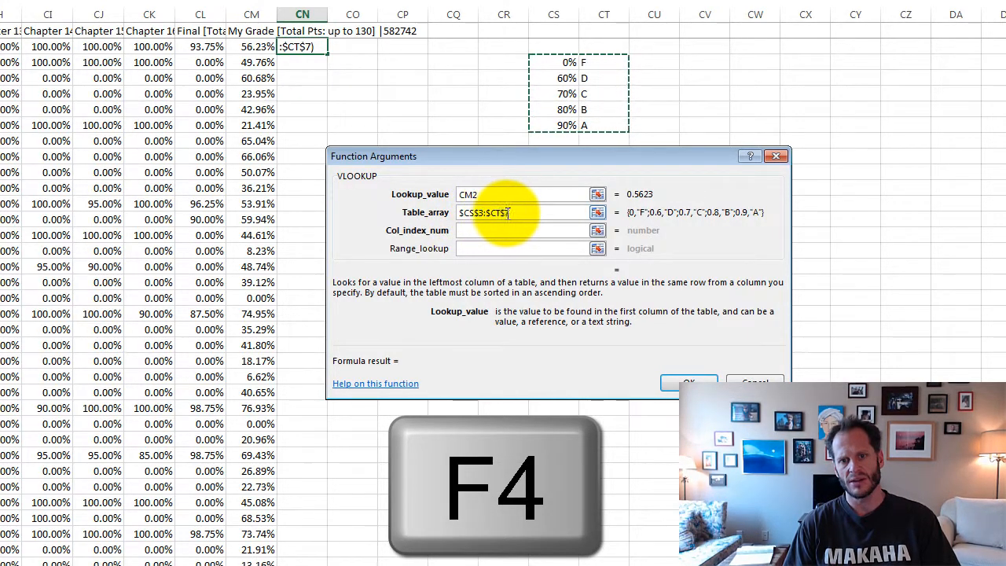
pyautogui.click(489, 230)
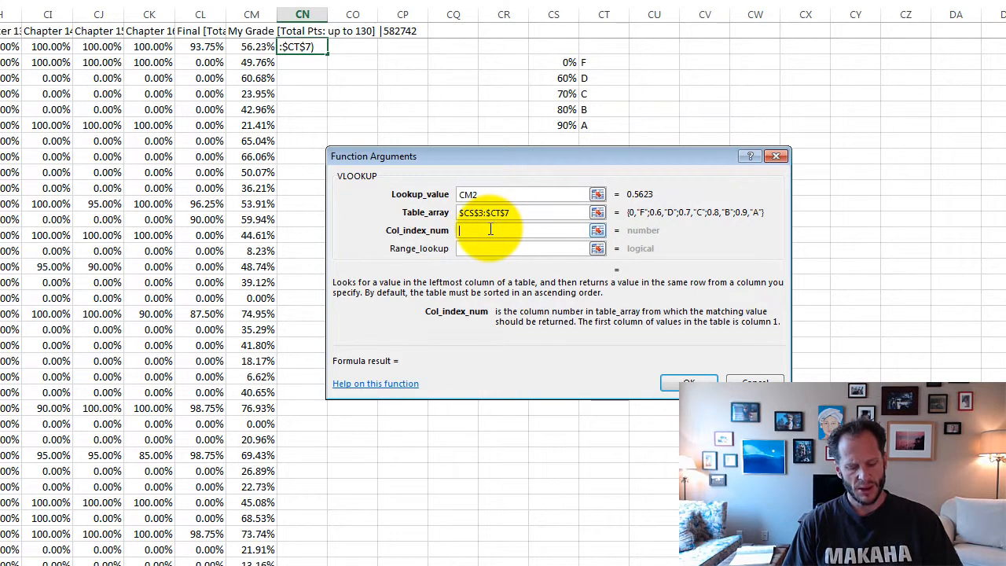
pyautogui.write('2')
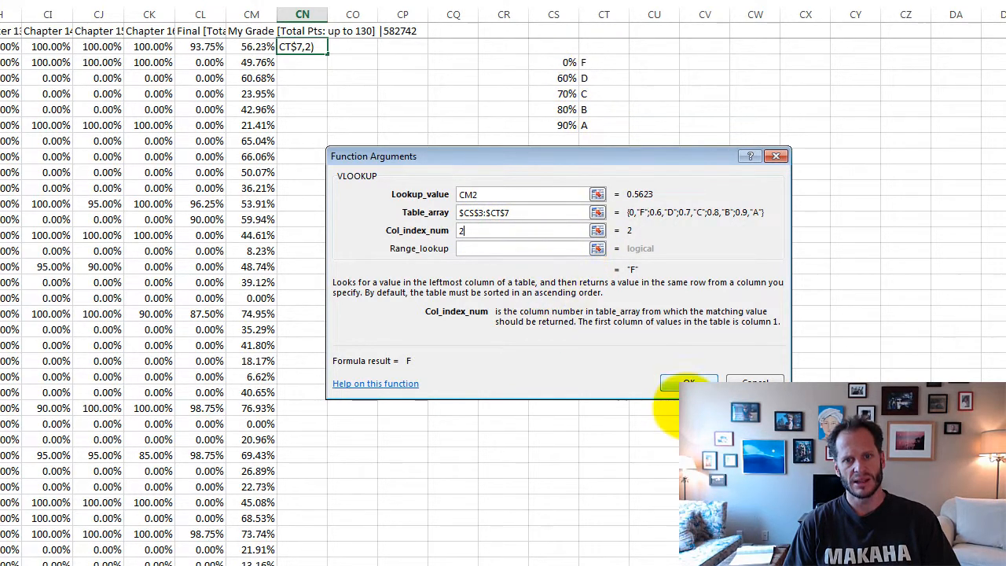
pyautogui.click(676, 383)
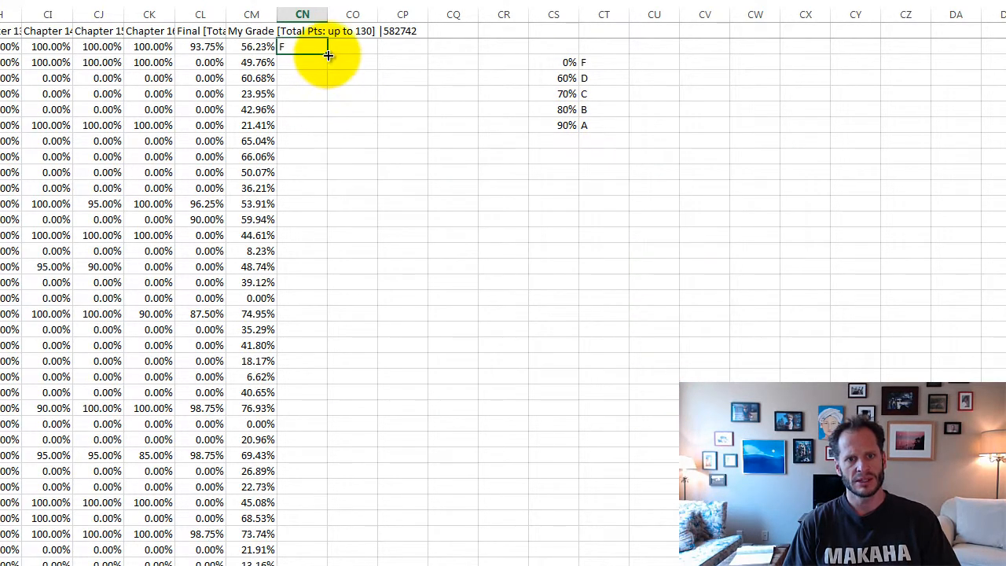
# Fill the VLOOKUP formula from CN2 down to CN35 and check the letter grades against the percentages
pyautogui.moveTo(327, 54); pyautogui.dragTo(323, 558)
pyautogui.click(289, 60)
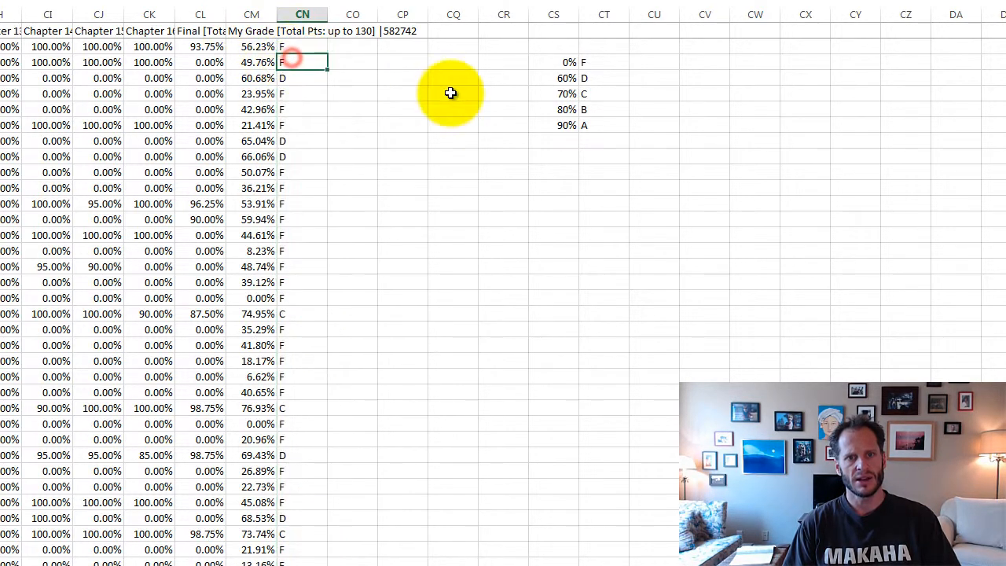
pyautogui.press('Down')
pyautogui.press('Down')
pyautogui.press('Down')
pyautogui.press('Down')
pyautogui.press('Down')
pyautogui.press('Down')
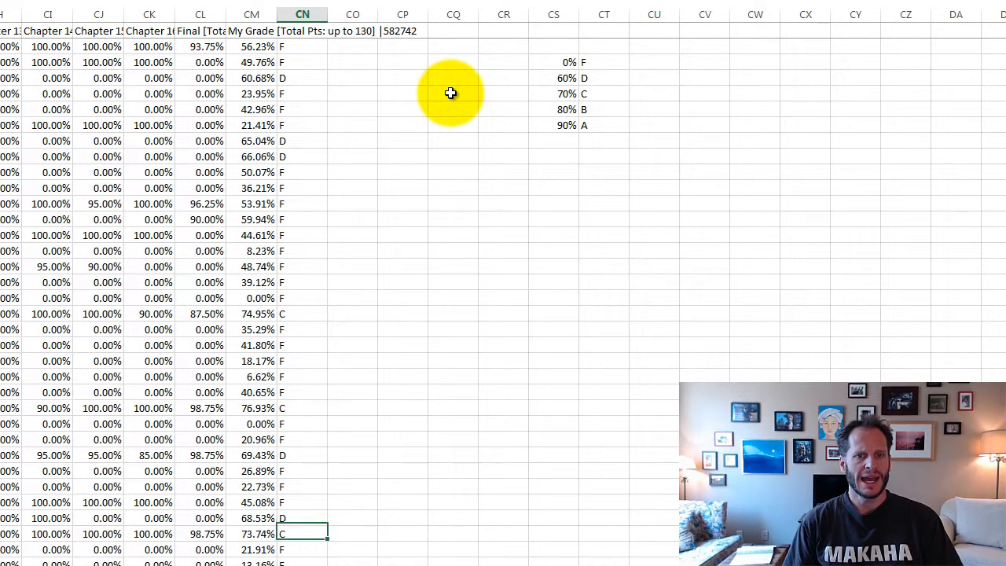
pyautogui.press('Down')
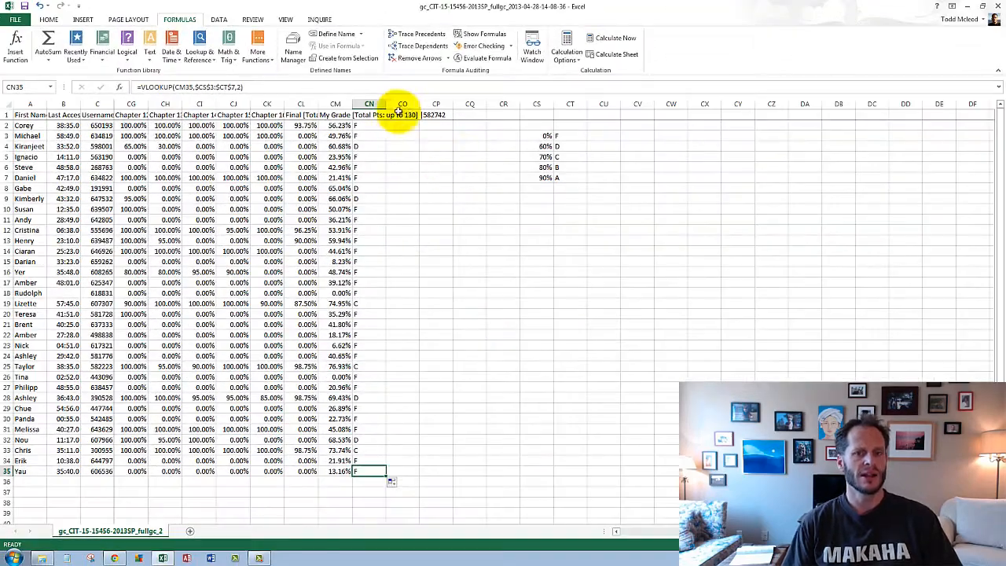
# Insert three empty columns between the My Grade column CM and the letter-grade column
pyautogui.moveTo(370, 104); pyautogui.dragTo(432, 103)
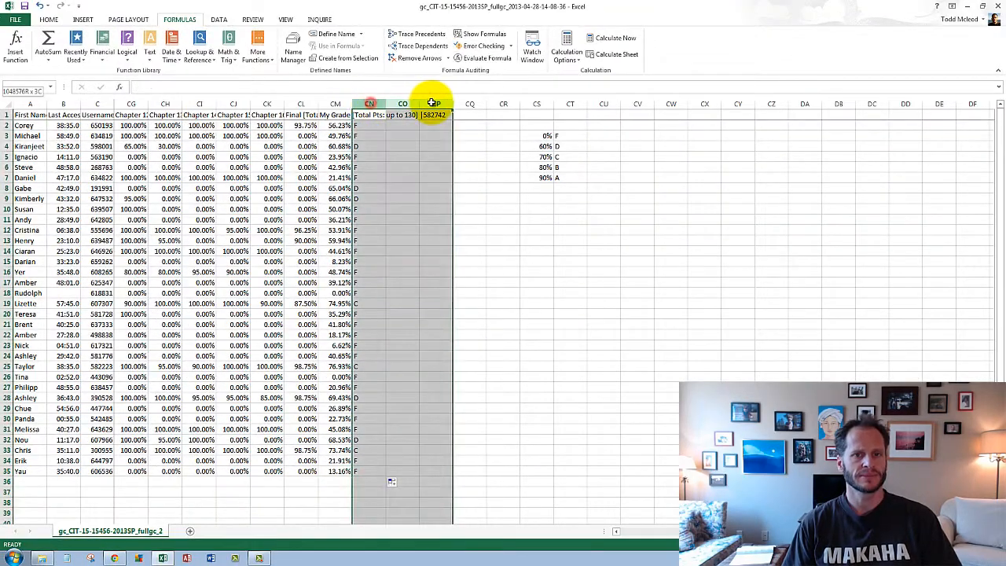
pyautogui.rightClick(412, 140)
pyautogui.click(442, 210)
pyautogui.click(478, 219)
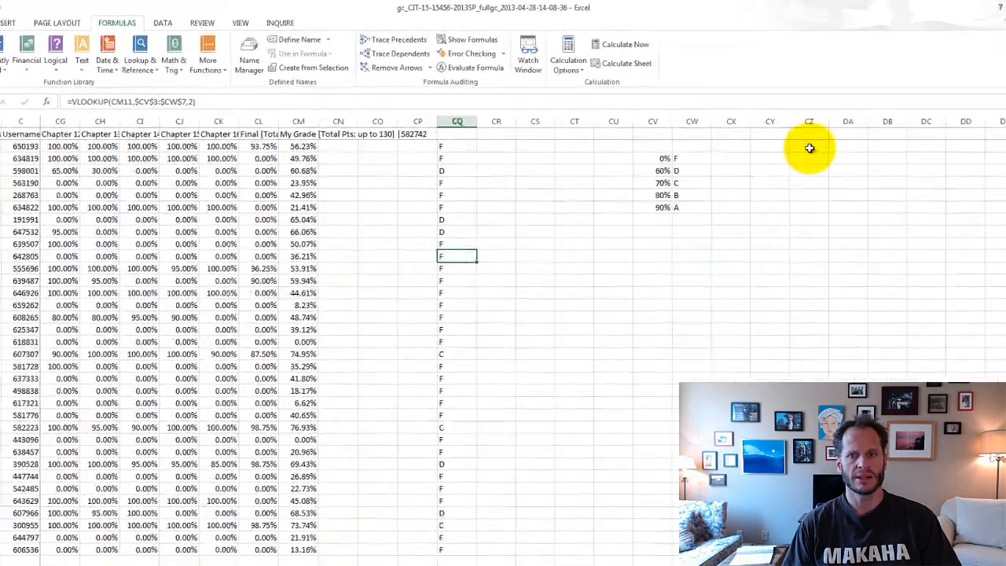
# Label cell CZ2 "curve" and enter 2% in the percentage-formatted cell DA2
pyautogui.click(773, 125)
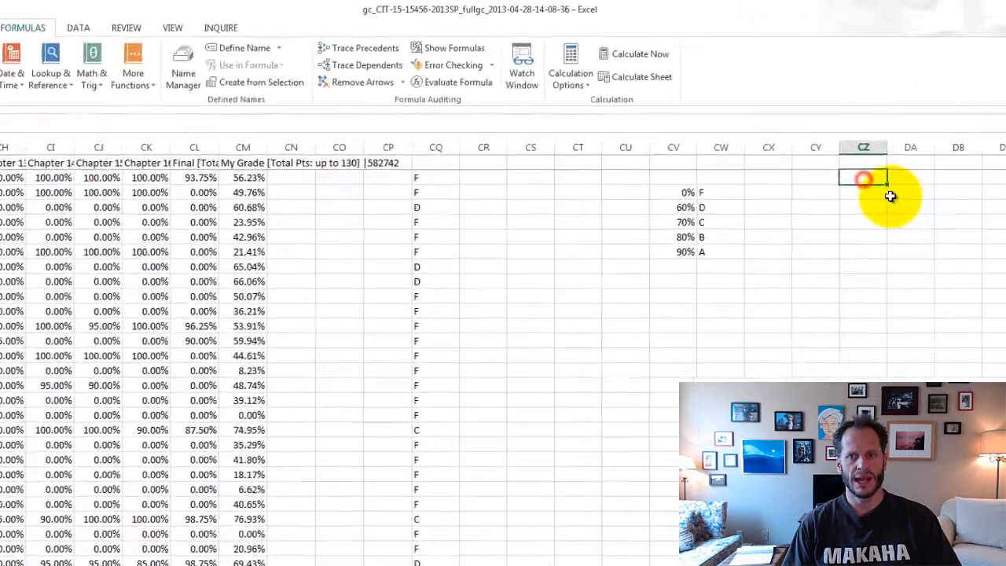
pyautogui.write('curve')
pyautogui.press('Tab')
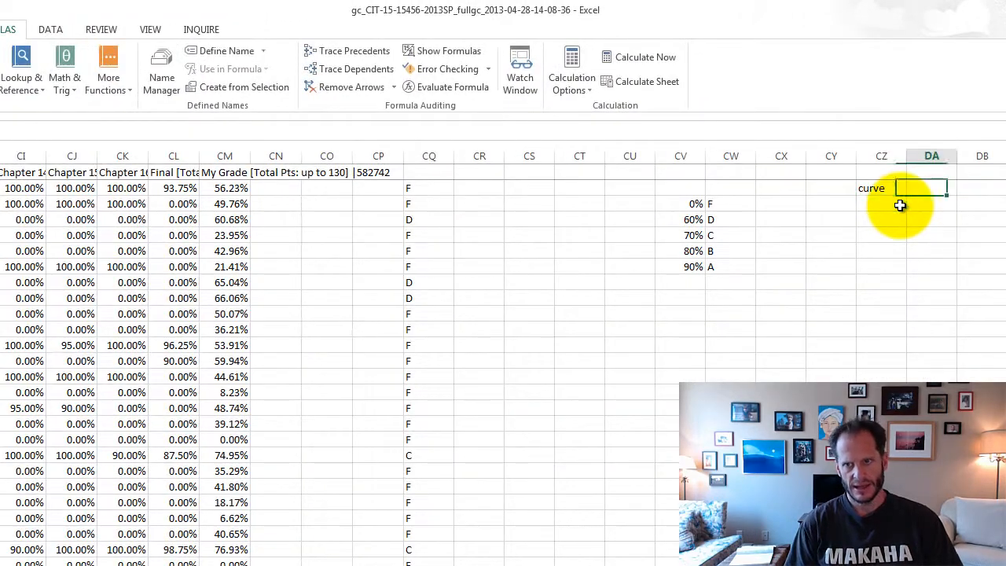
pyautogui.click(0, 30)
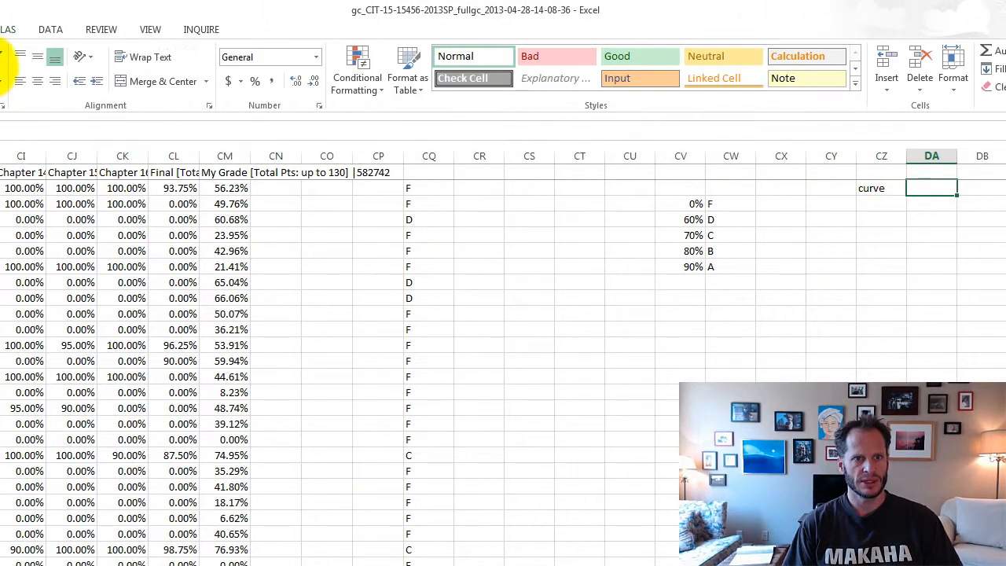
pyautogui.click(255, 83)
pyautogui.write('2')
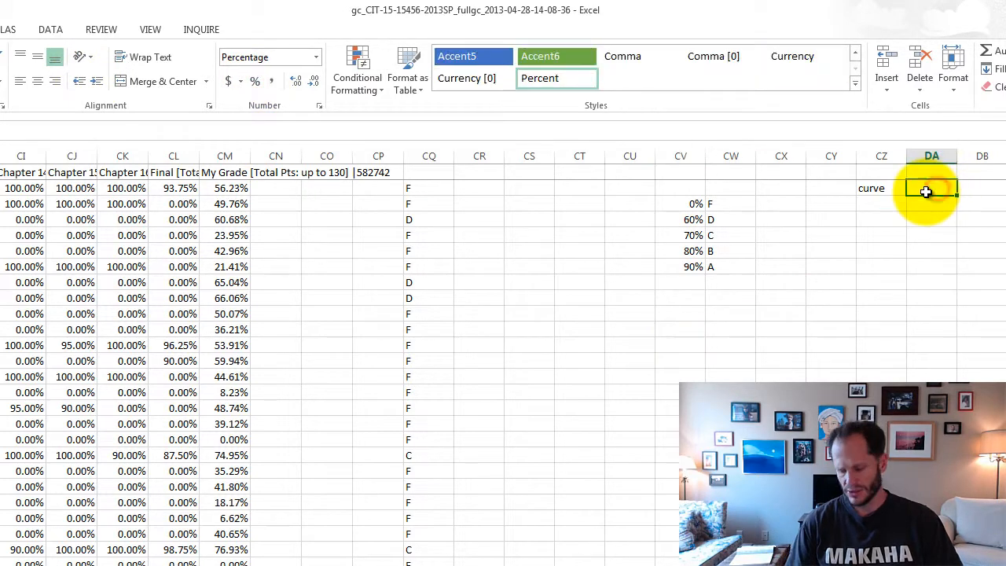
pyautogui.press('Return')
# Enter =CM2+$DA$2 in cell CN2 and fill the curved-grade formula down to the last student row
pyautogui.click(263, 192)
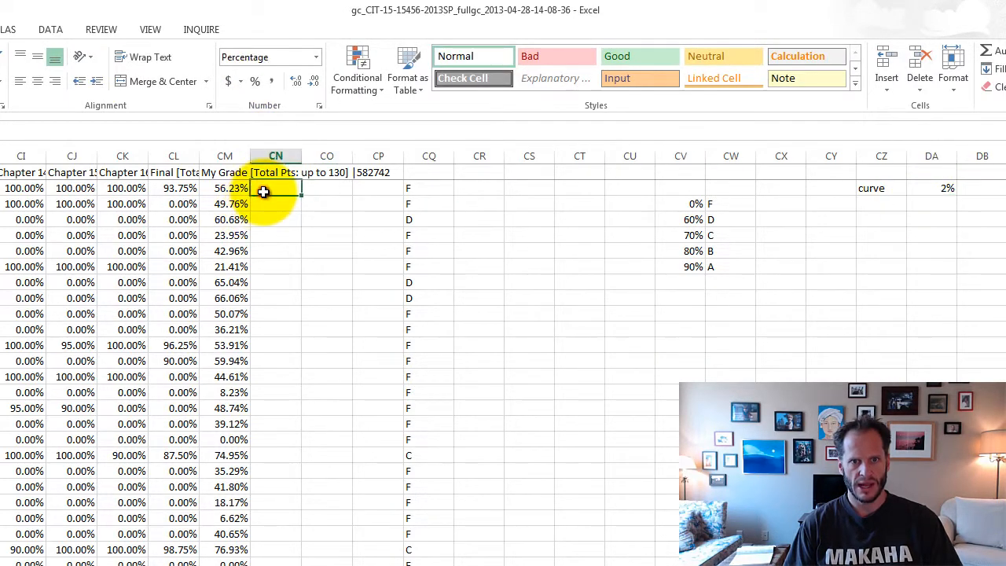
pyautogui.write('=')
pyautogui.click(228, 189)
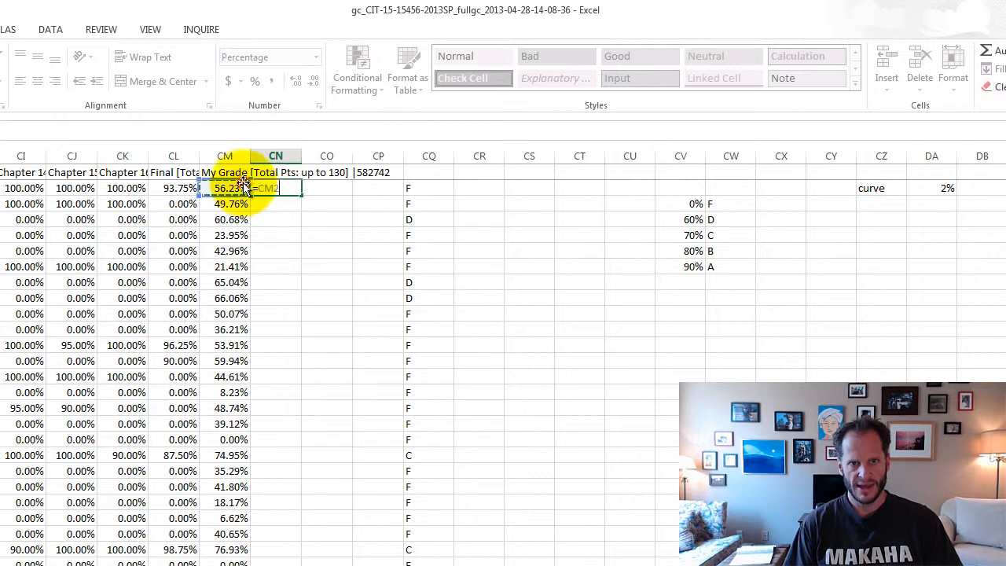
pyautogui.write('+')
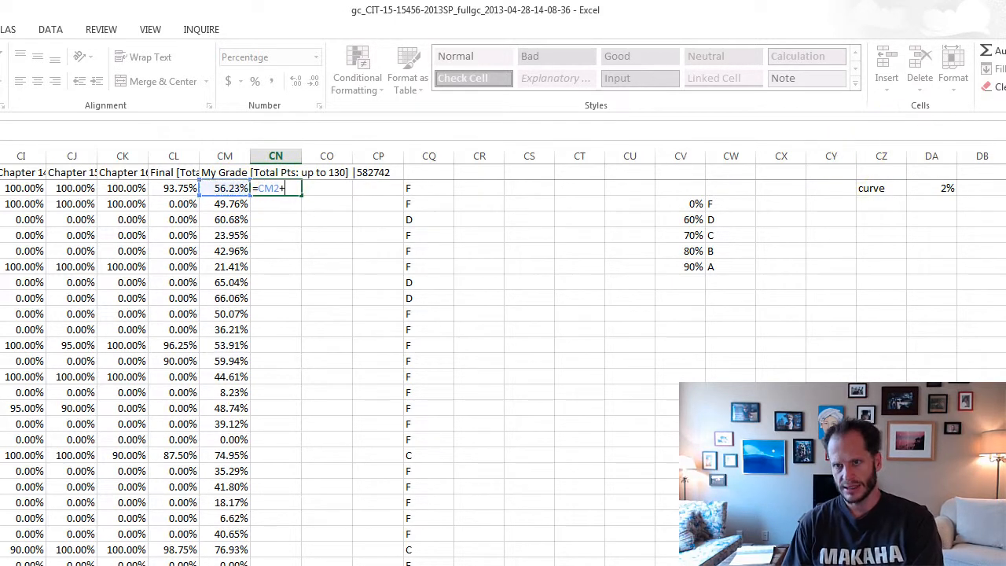
pyautogui.press('F4')
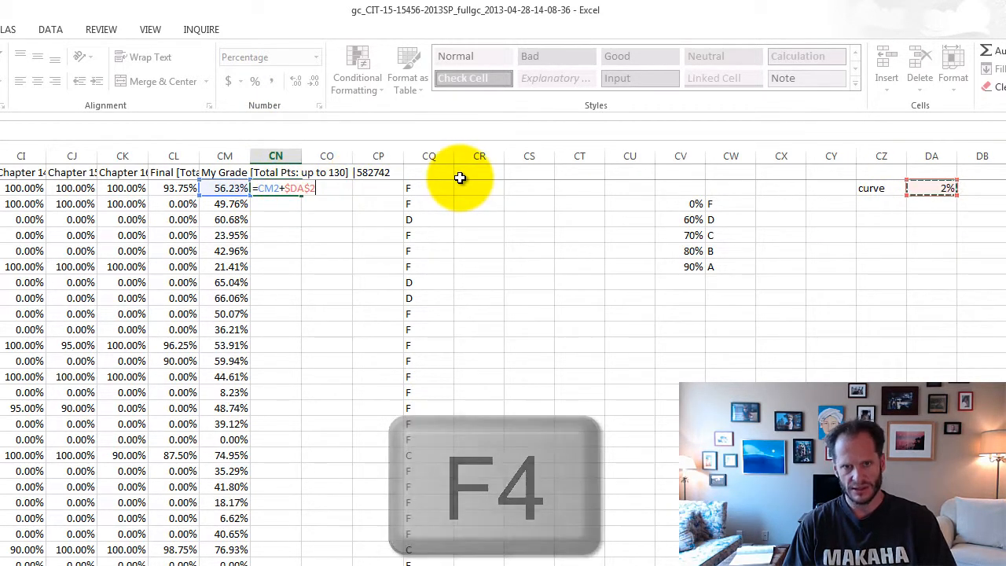
pyautogui.hotkey('ctrl', 'Return')
pyautogui.moveTo(302, 196); pyautogui.dragTo(288, 564)
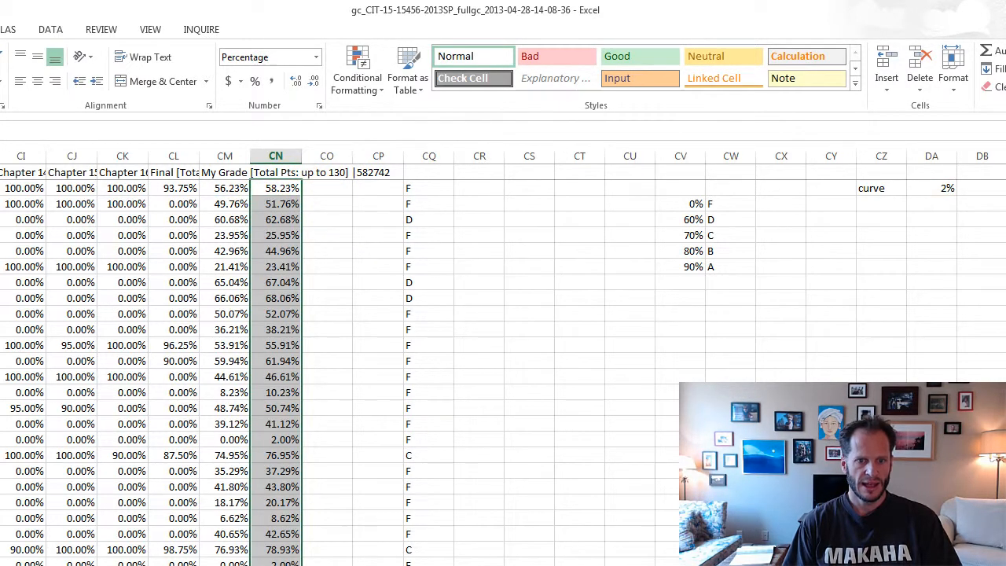
pyautogui.click(234, 190)
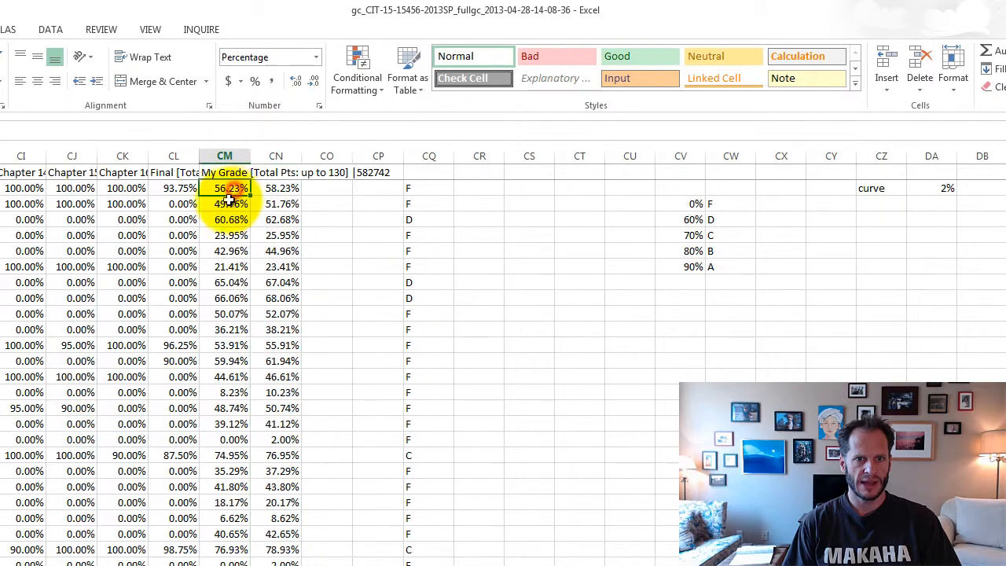
pyautogui.click(227, 202)
pyautogui.click(282, 203)
pyautogui.click(321, 192)
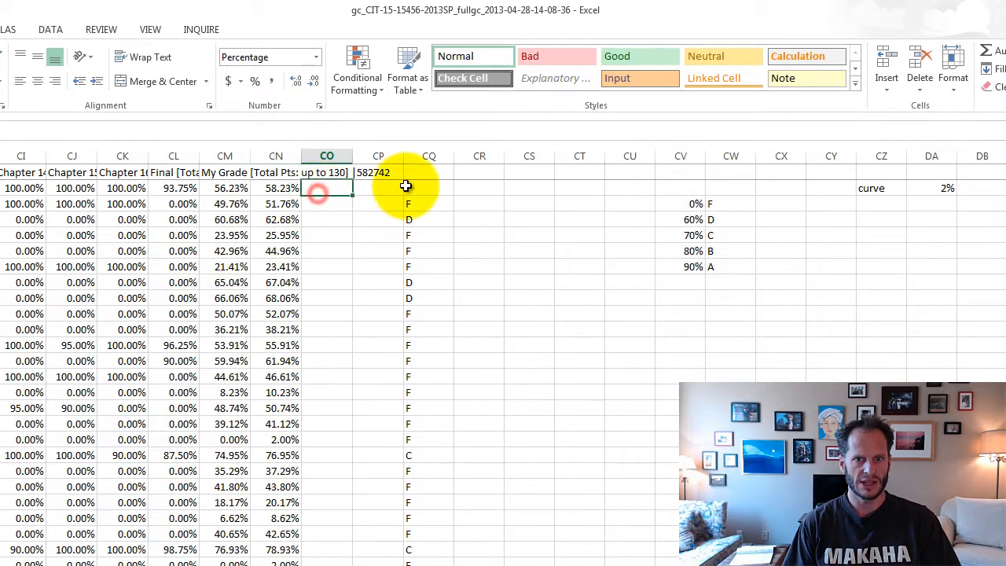
# Change the VLOOKUP lookup value in CQ2 to the curved percentage CN2 and fill the formula down to CQ35
pyautogui.click(406, 186)
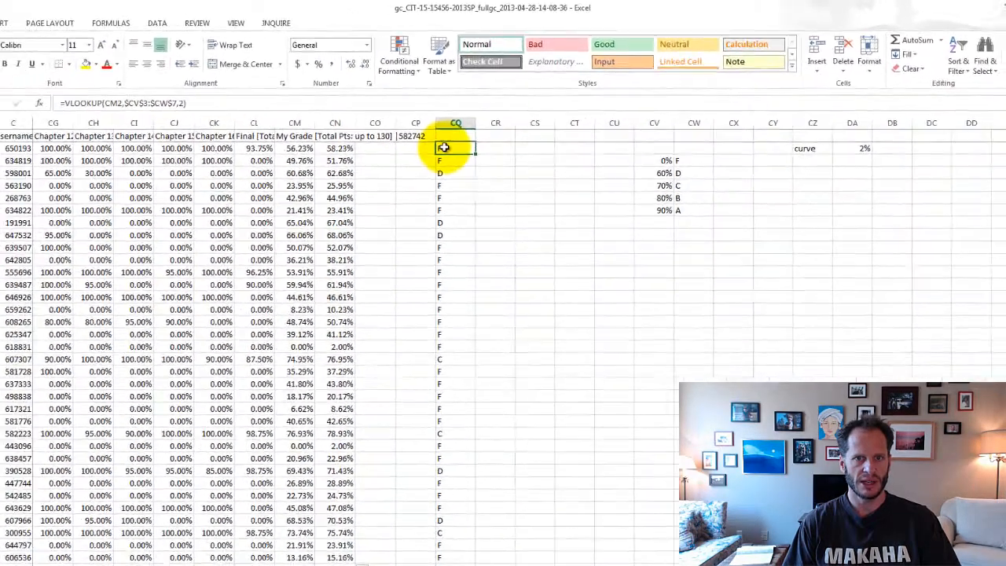
pyautogui.doubleClick(407, 186)
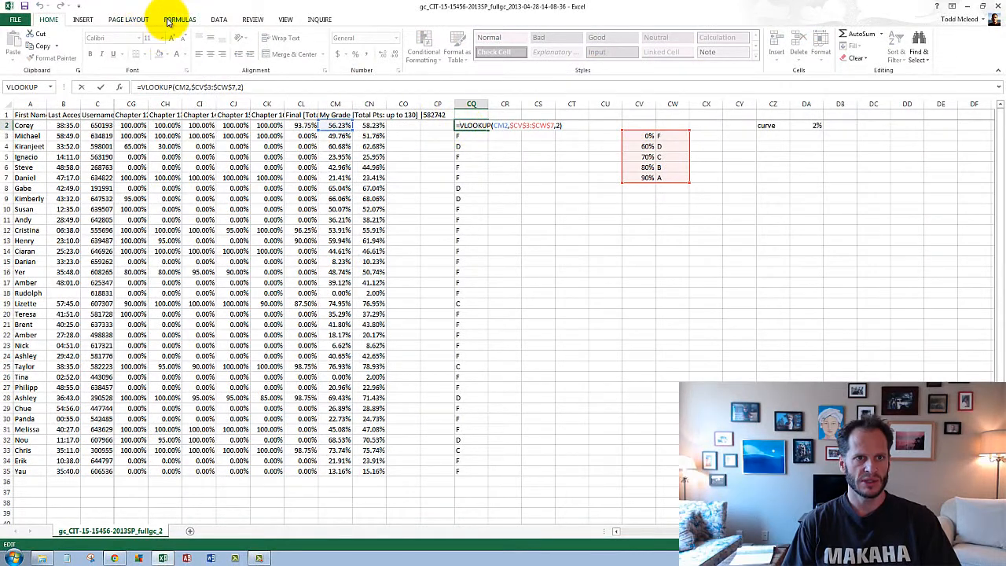
pyautogui.click(175, 20)
pyautogui.click(16, 48)
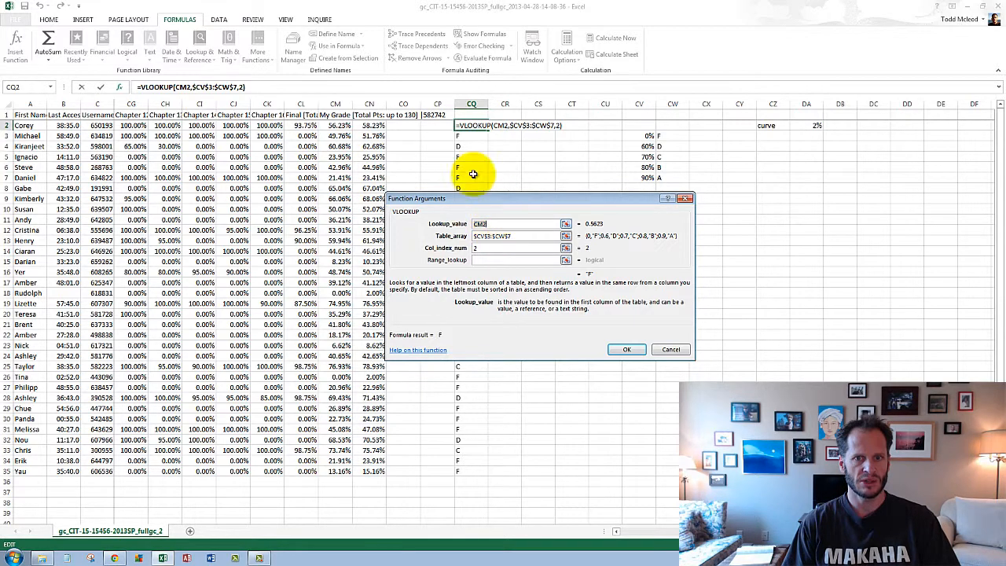
pyautogui.write('+')
pyautogui.click(376, 126)
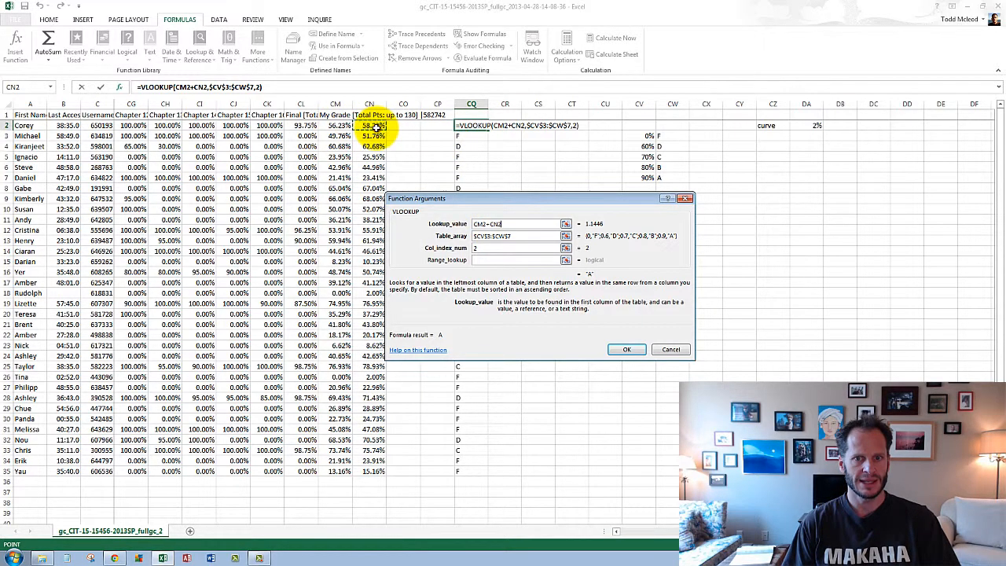
pyautogui.click(491, 225)
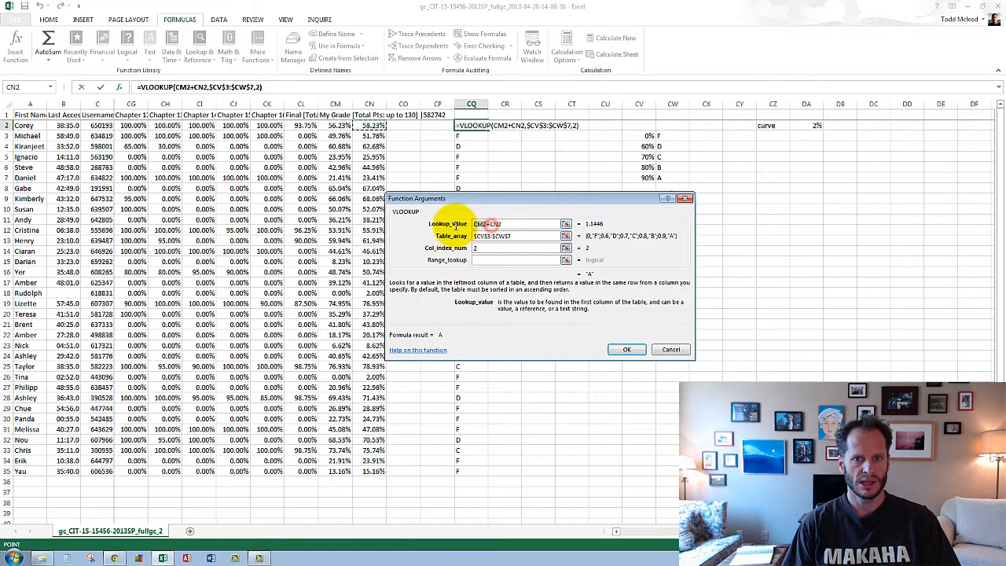
pyautogui.press('BackSpace')
pyautogui.press('BackSpace')
pyautogui.press('BackSpace')
pyautogui.press('BackSpace')
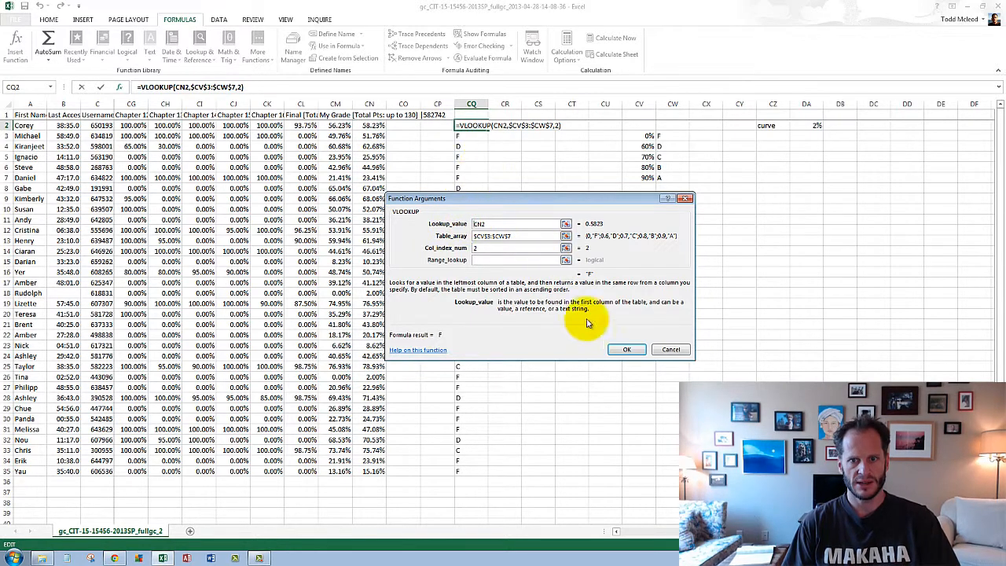
pyautogui.click(626, 351)
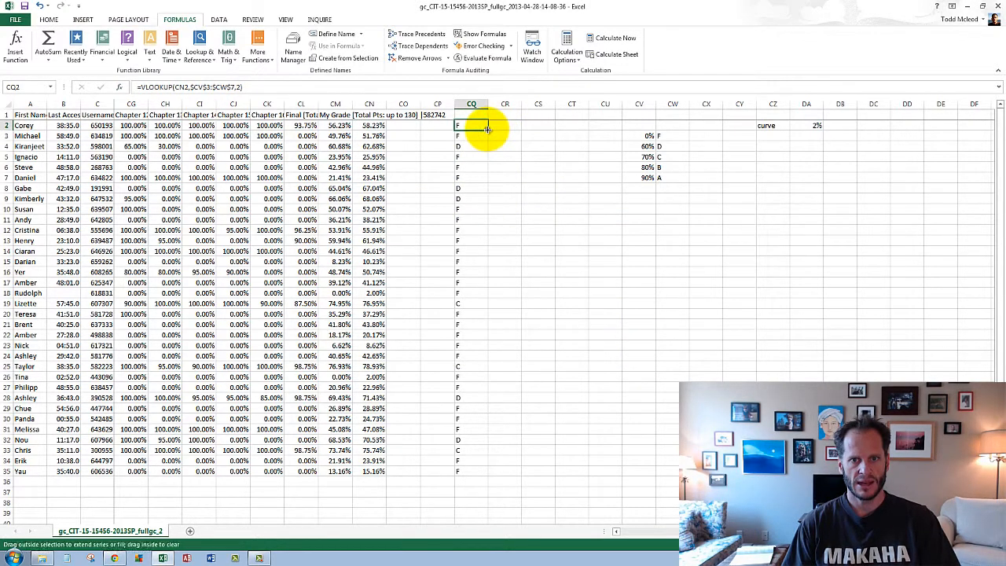
pyautogui.moveTo(487, 128); pyautogui.dragTo(472, 470)
pyautogui.click(536, 386)
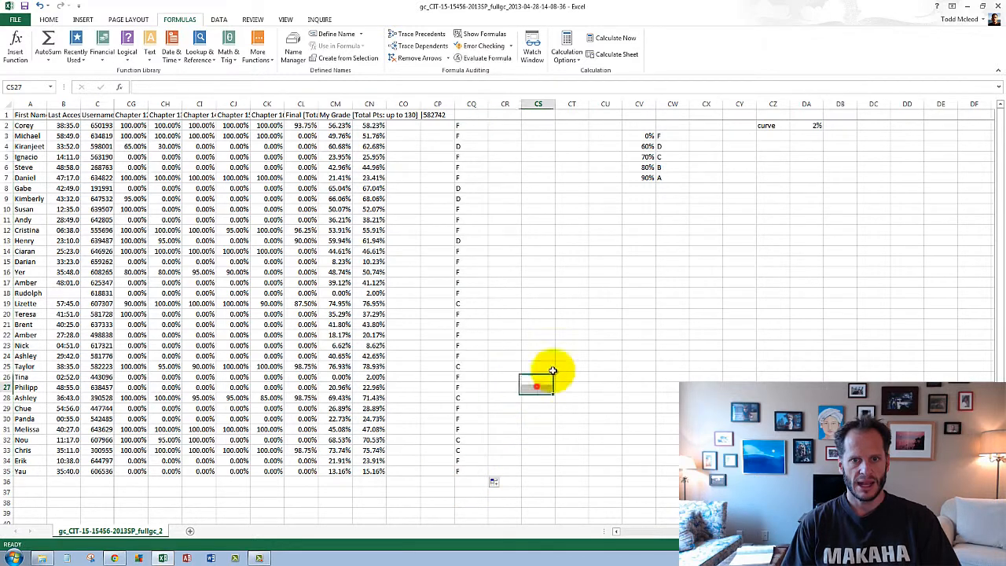
# Set the curve percentage in DA2 to 20%
pyautogui.click(818, 125)
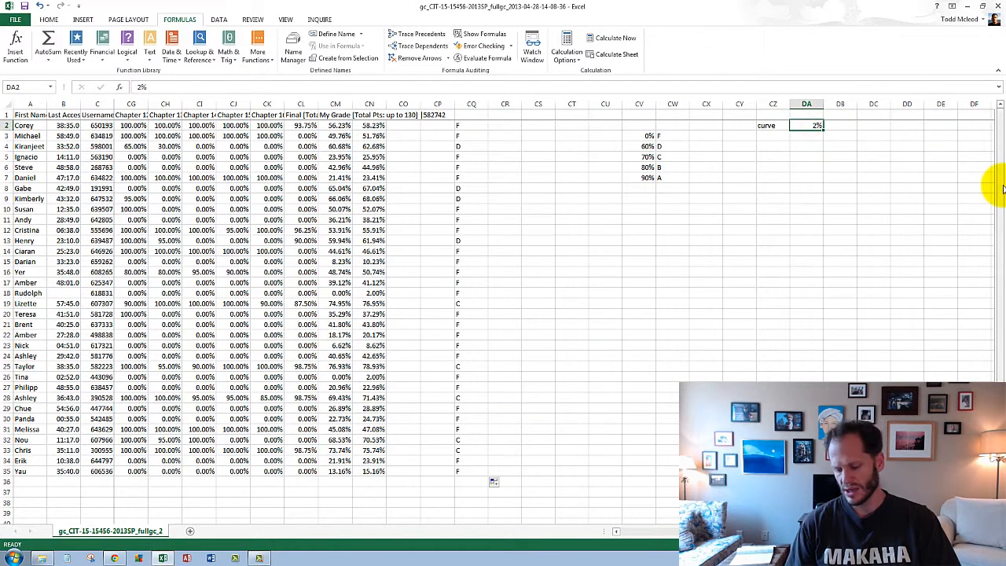
pyautogui.write('20%')
pyautogui.press('Return')
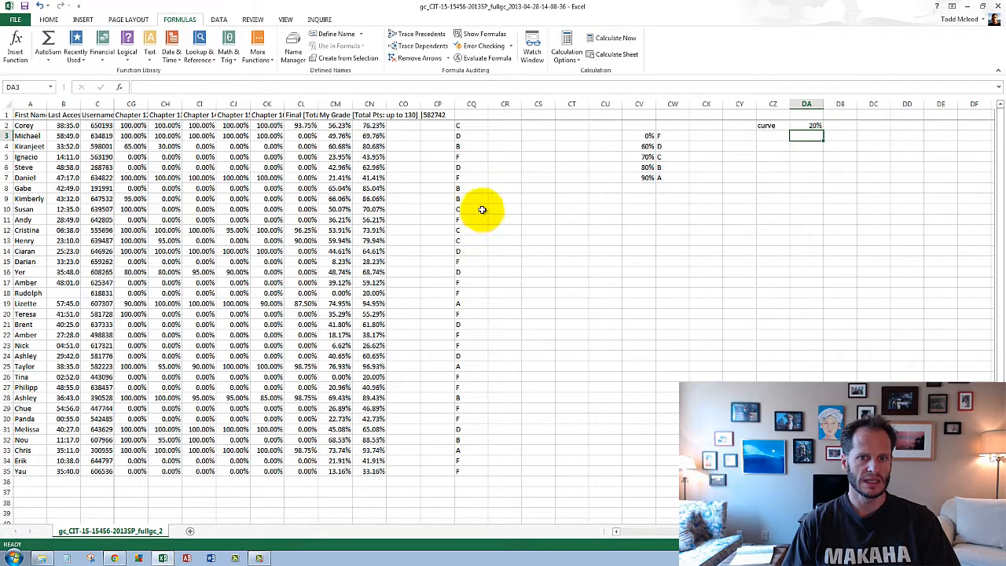
# Insert an AVERAGE of the curved percentages CN2:CN35 in cell CN36
pyautogui.click(370, 482)
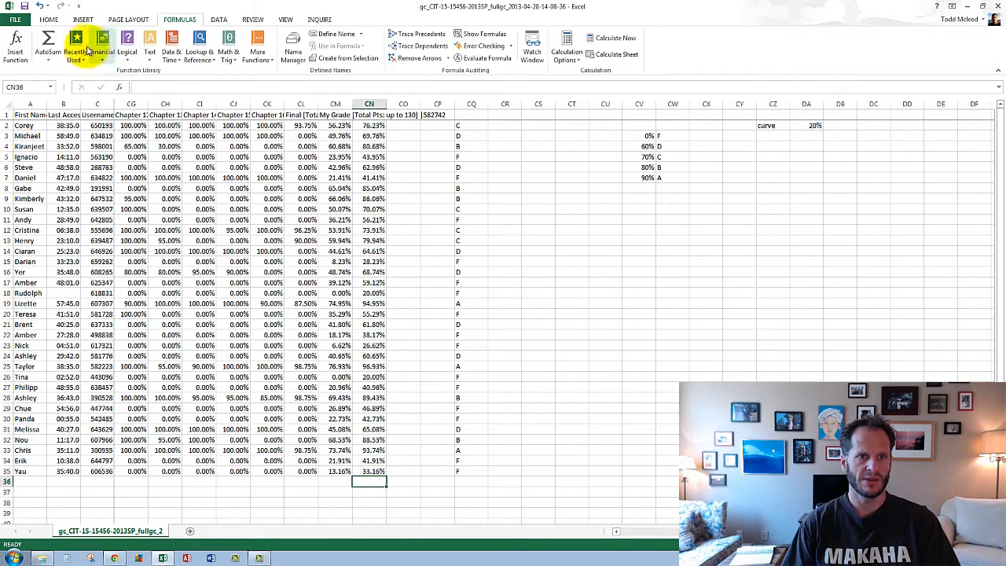
pyautogui.click(48, 60)
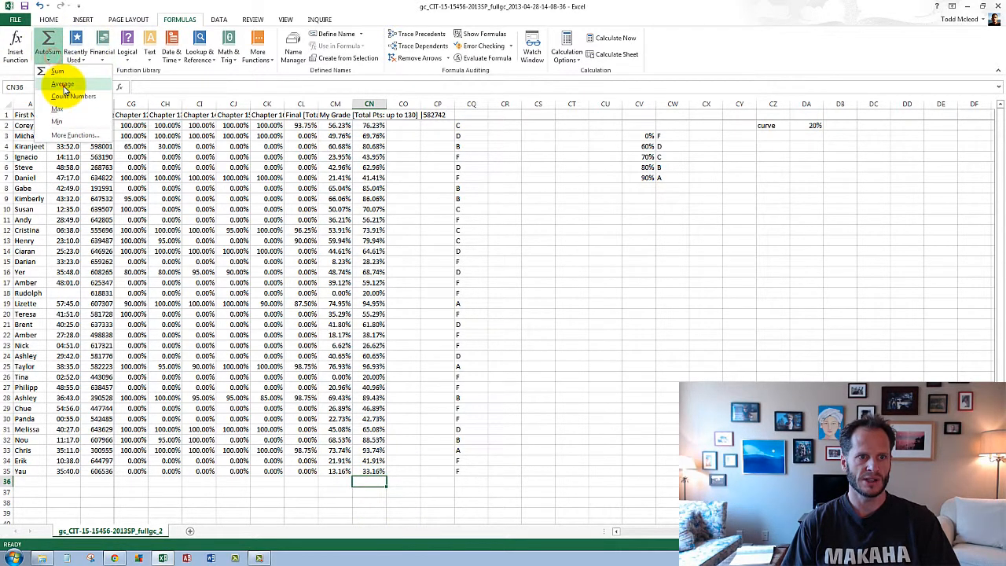
pyautogui.click(63, 88)
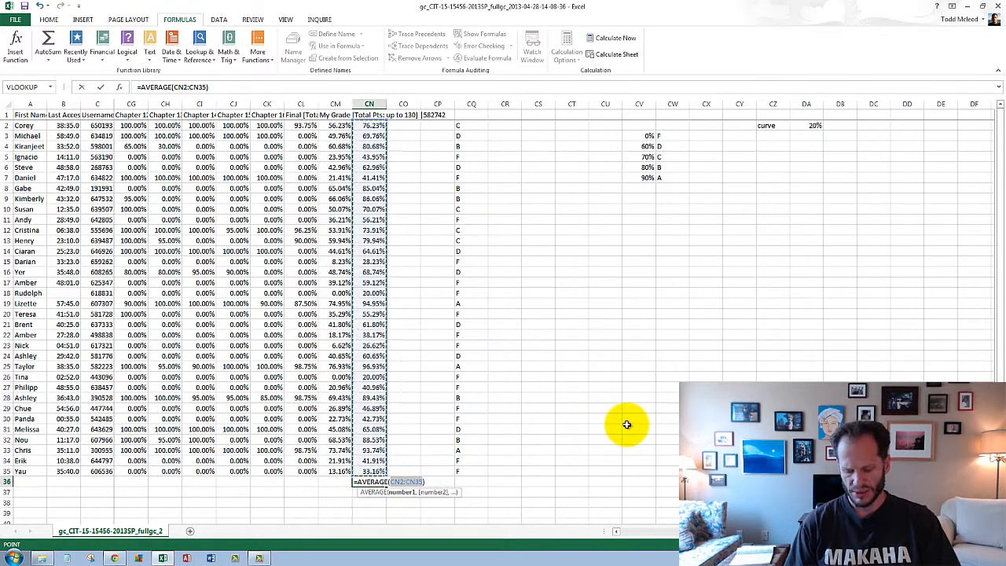
pyautogui.press('Return')
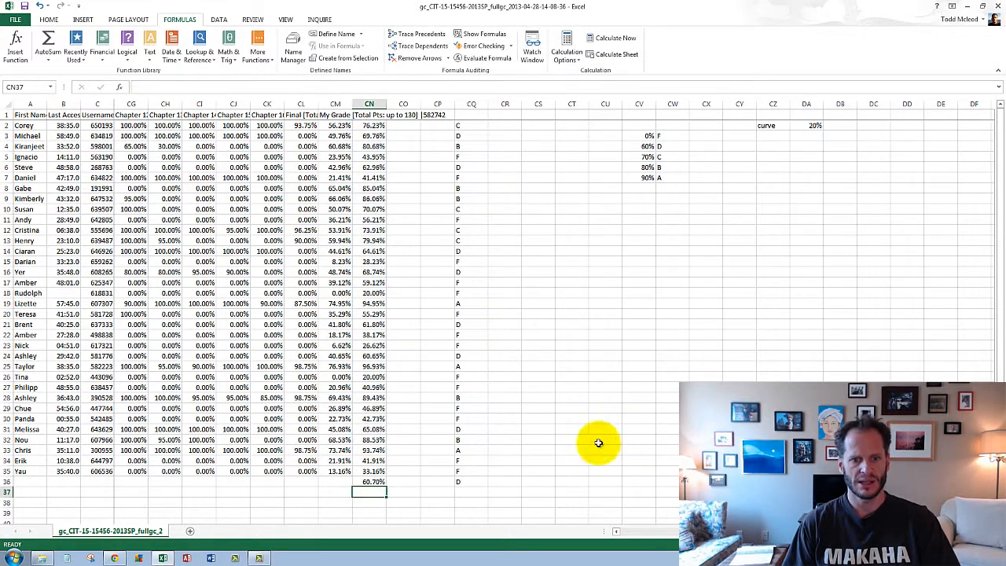
# Set the curve percentage in DA2 to 30% and review the letter grades in CQ2:CQ35
pyautogui.click(815, 126)
pyautogui.write('30')
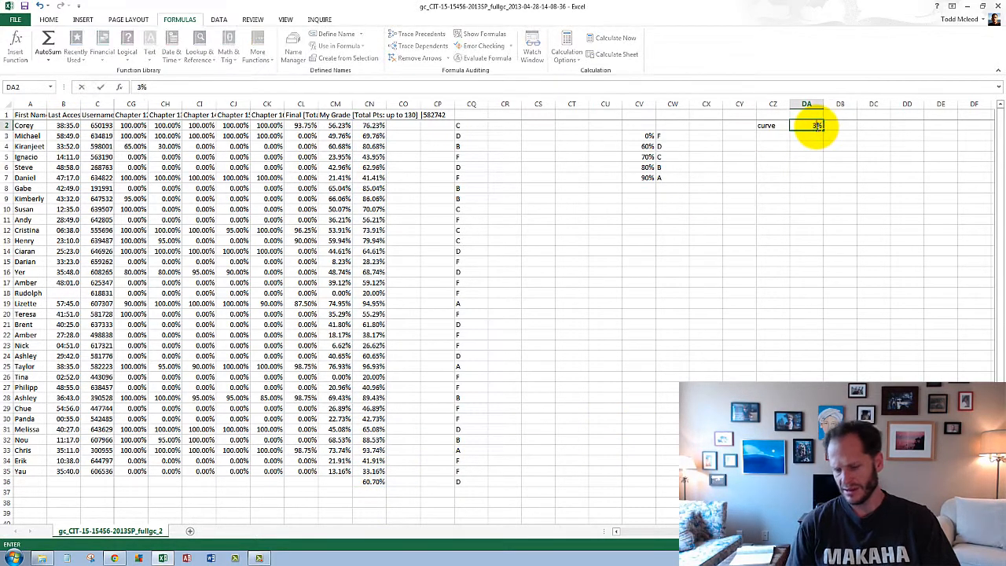
pyautogui.press('Return')
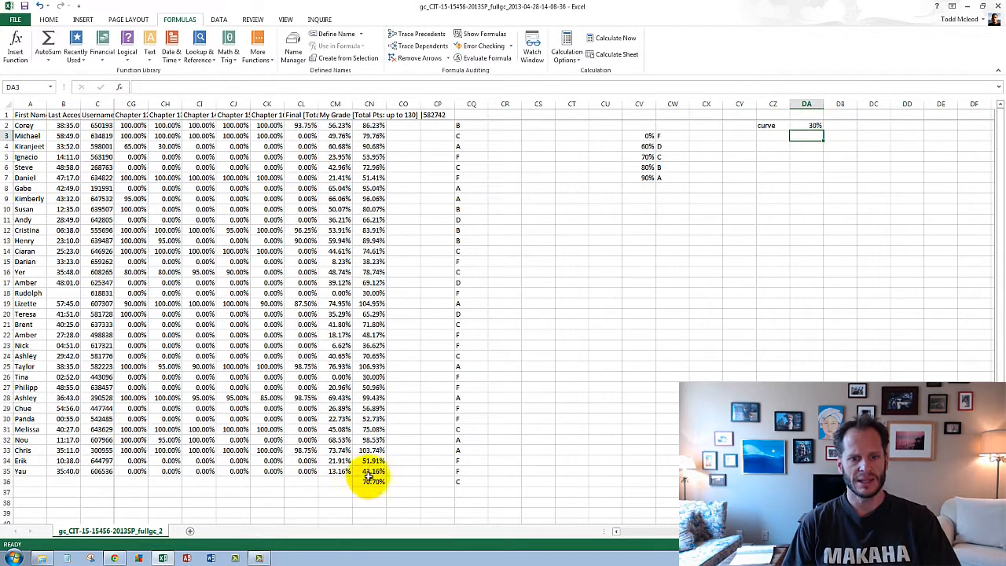
pyautogui.click(468, 472)
pyautogui.moveTo(466, 443); pyautogui.dragTo(464, 126)
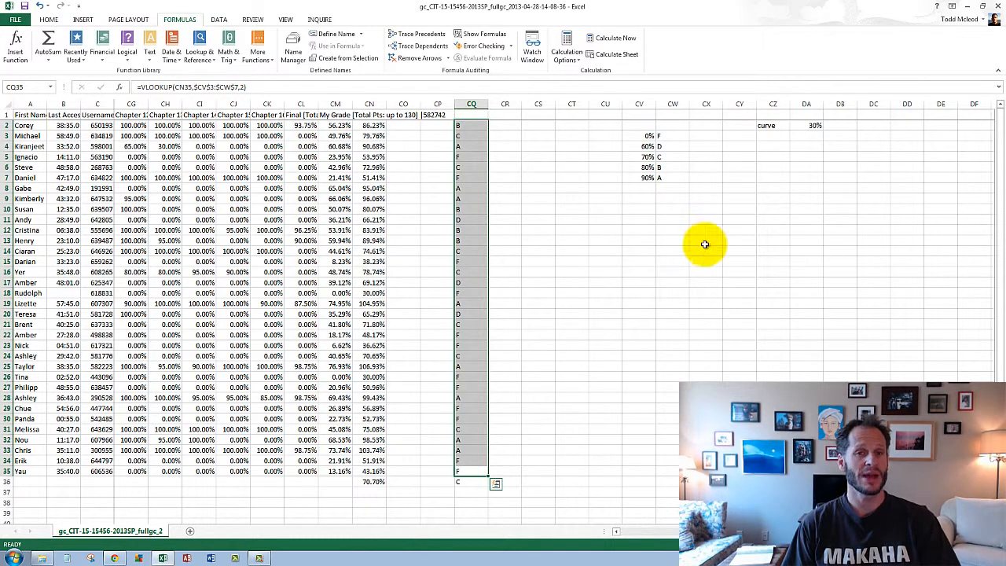
pyautogui.moveTo(813, 126); pyautogui.dragTo(766, 126)
pyautogui.click(754, 180)
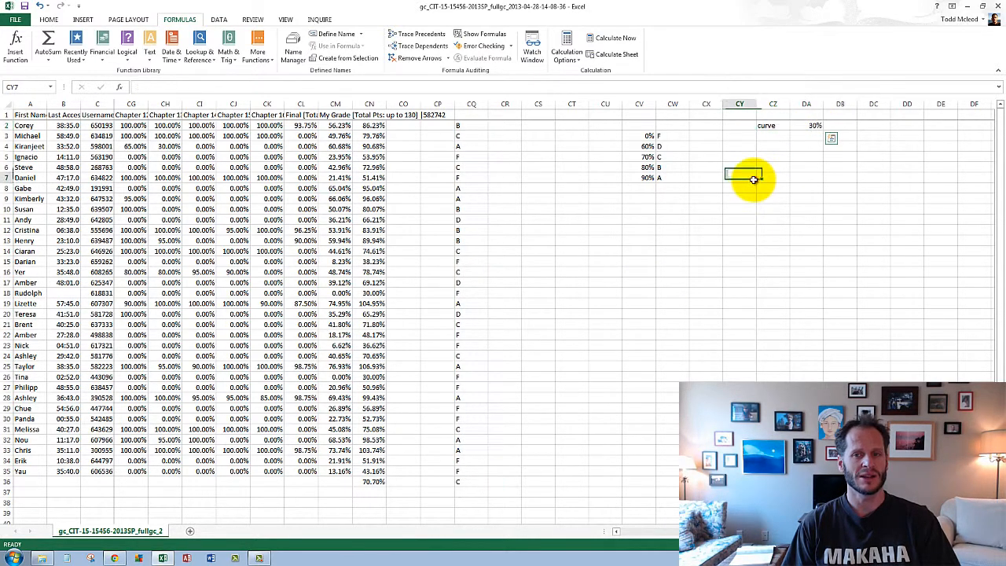